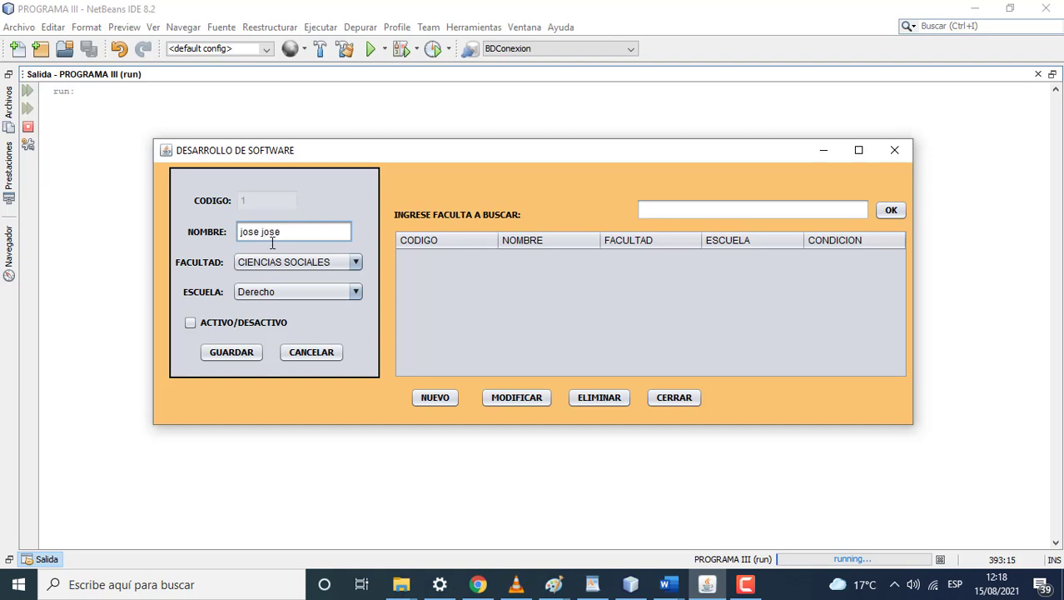
Step: Set the first student's faculty to HUMANIDADES with school Literatura and save the record
{"action": "left_click", "coordinate": [273, 266]}
{"action": "left_click", "coordinate": [281, 296]}
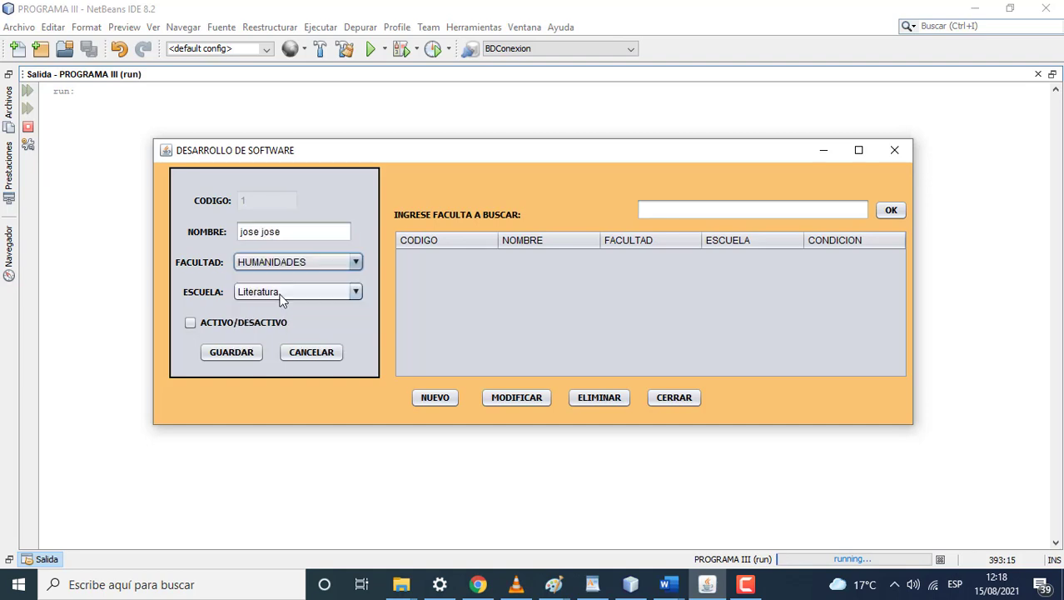
{"action": "left_click", "coordinate": [249, 354]}
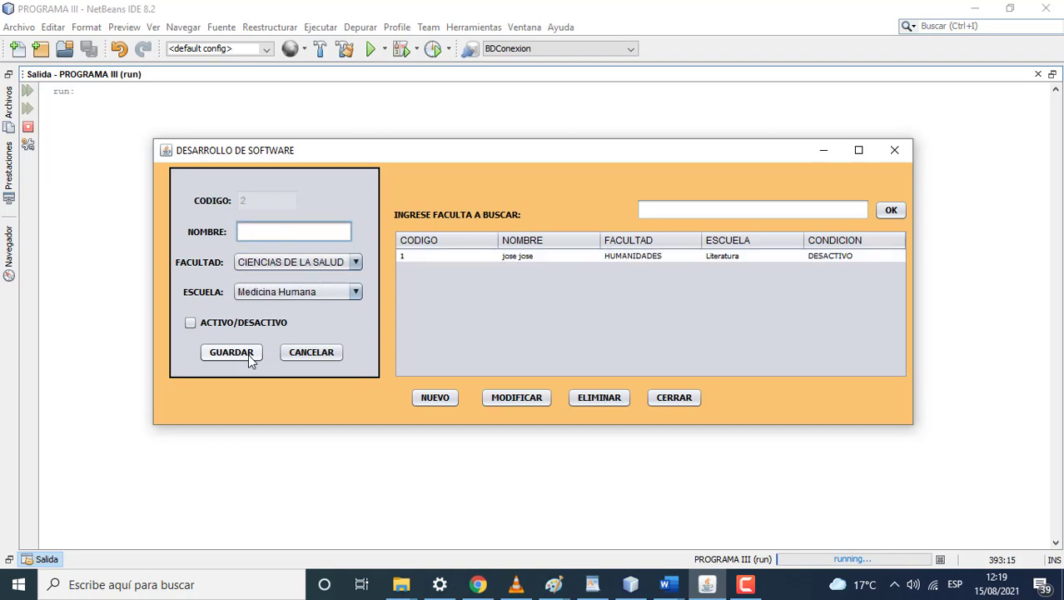
Step: Register a second student: enter the full name, choose faculty HUMANIDADES and school Filosofia, mark as active, and save
{"action": "type", "text": "Pedro rios"}
{"action": "left_click", "coordinate": [296, 261]}
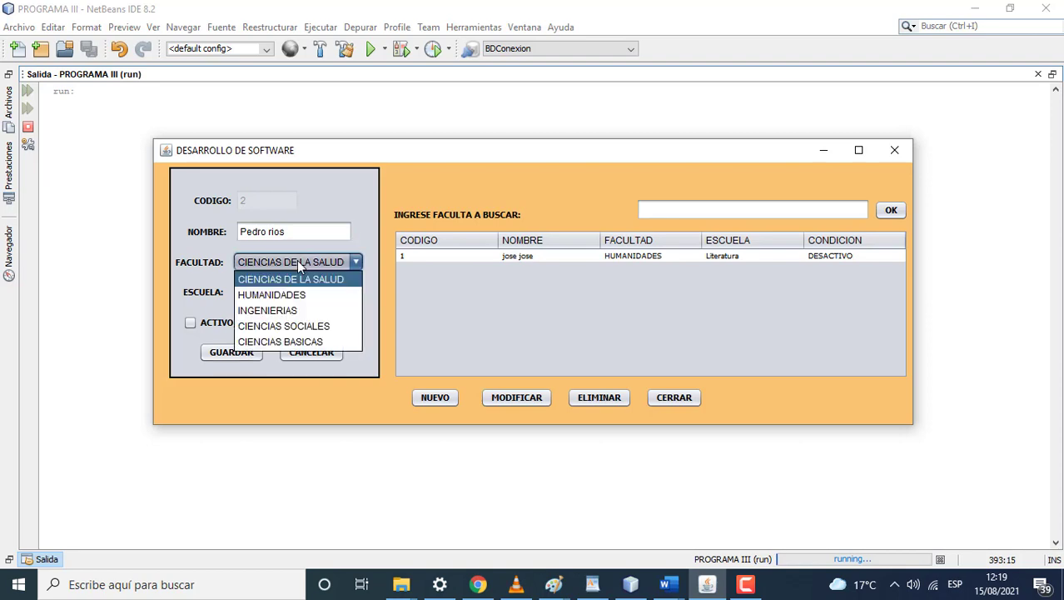
{"action": "left_click", "coordinate": [294, 295]}
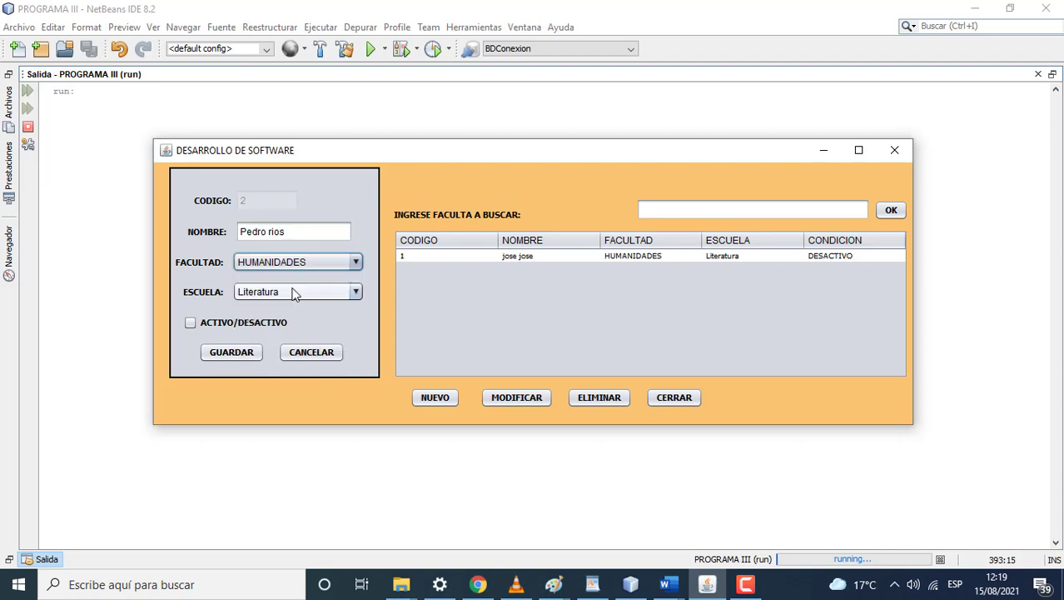
{"action": "left_click", "coordinate": [292, 293]}
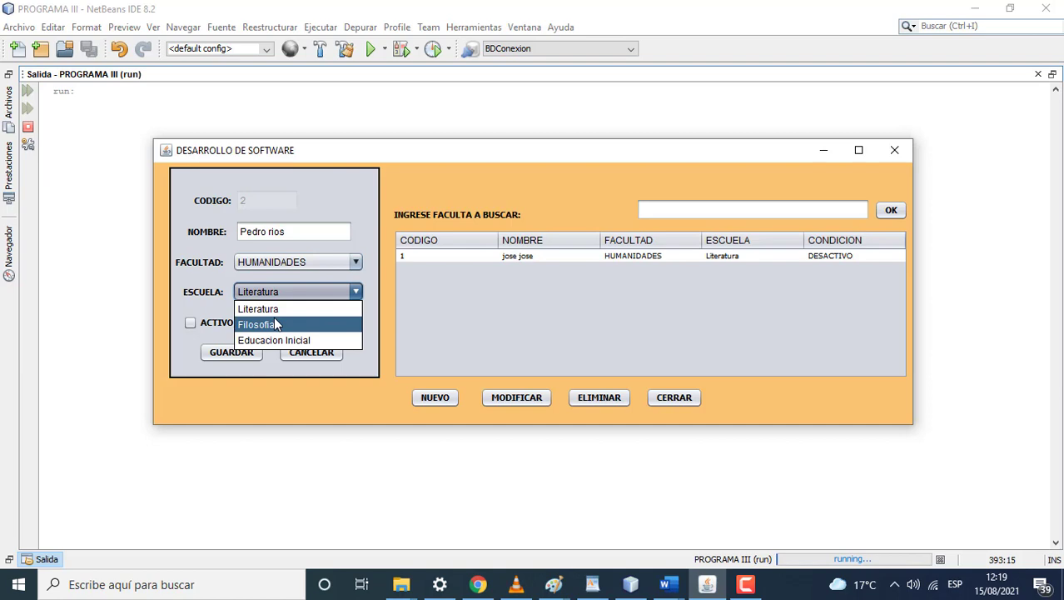
{"action": "left_click", "coordinate": [278, 324]}
{"action": "left_click", "coordinate": [272, 323]}
{"action": "left_click", "coordinate": [248, 355]}
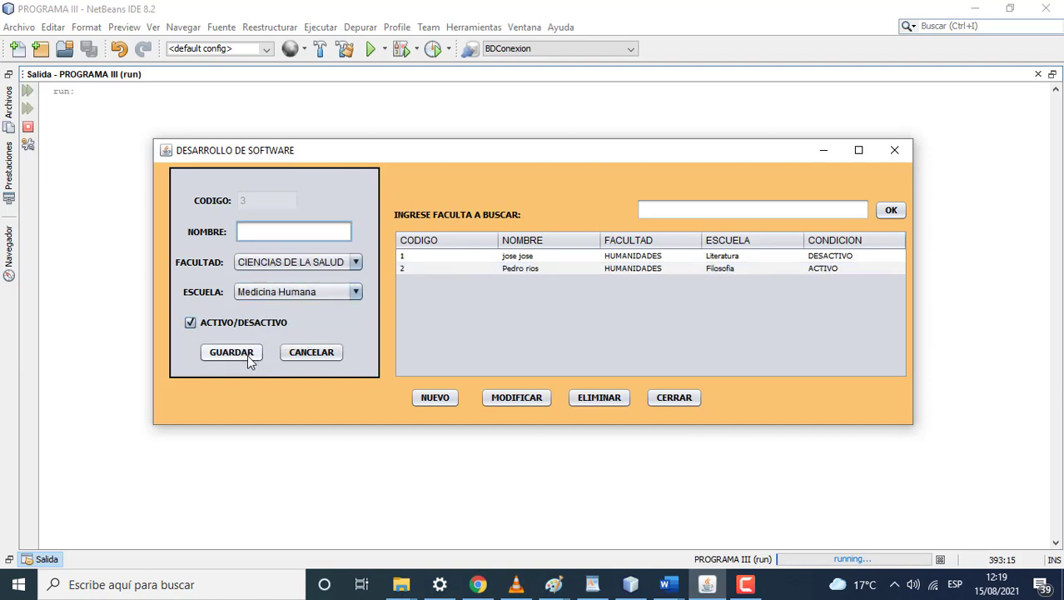
Step: Register a third student: enter the full name, choose faculty INGENIERIAS with school Ingenieria Quimica, and save
{"action": "type", "text": "Juan Jose"}
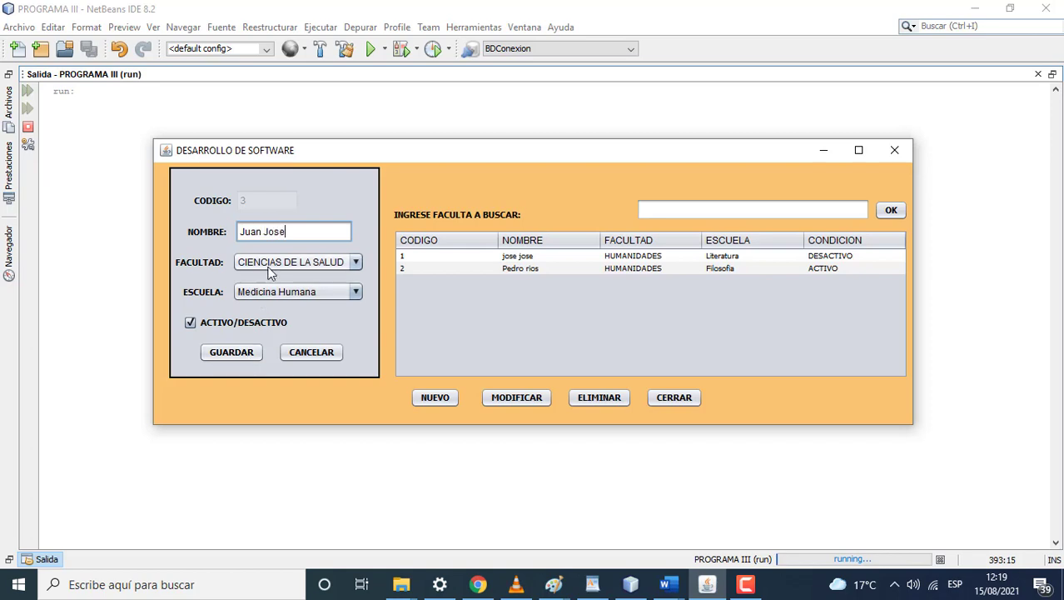
{"action": "left_click", "coordinate": [269, 273]}
{"action": "left_click", "coordinate": [275, 308]}
{"action": "left_click", "coordinate": [247, 353]}
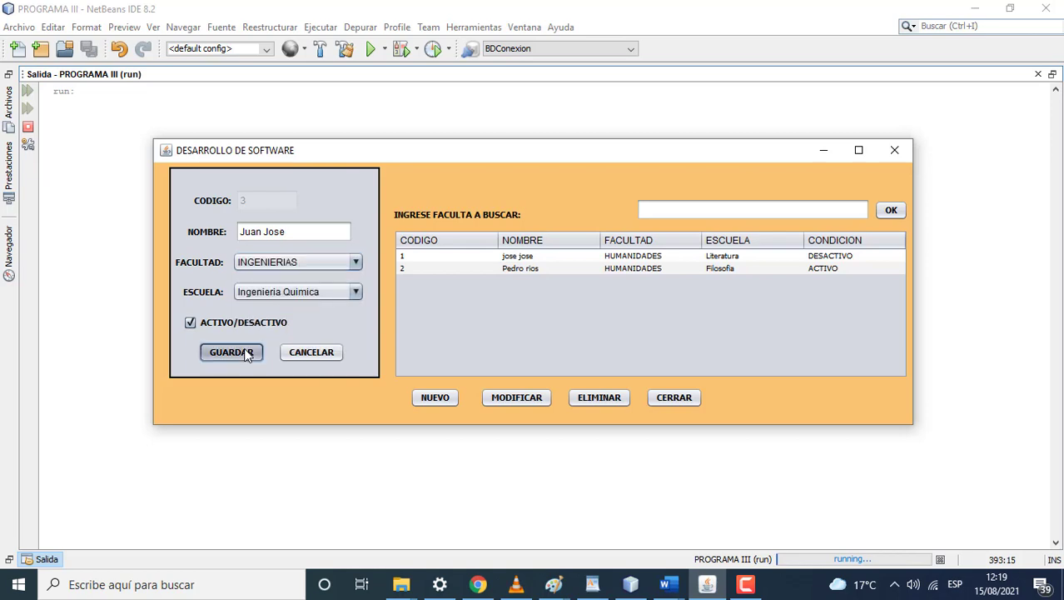
Step: Register a fourth student: enter the full name, choose faculty INGENIERIAS and school Ingenieria de Minas, and save
{"action": "type", "text": "M"}
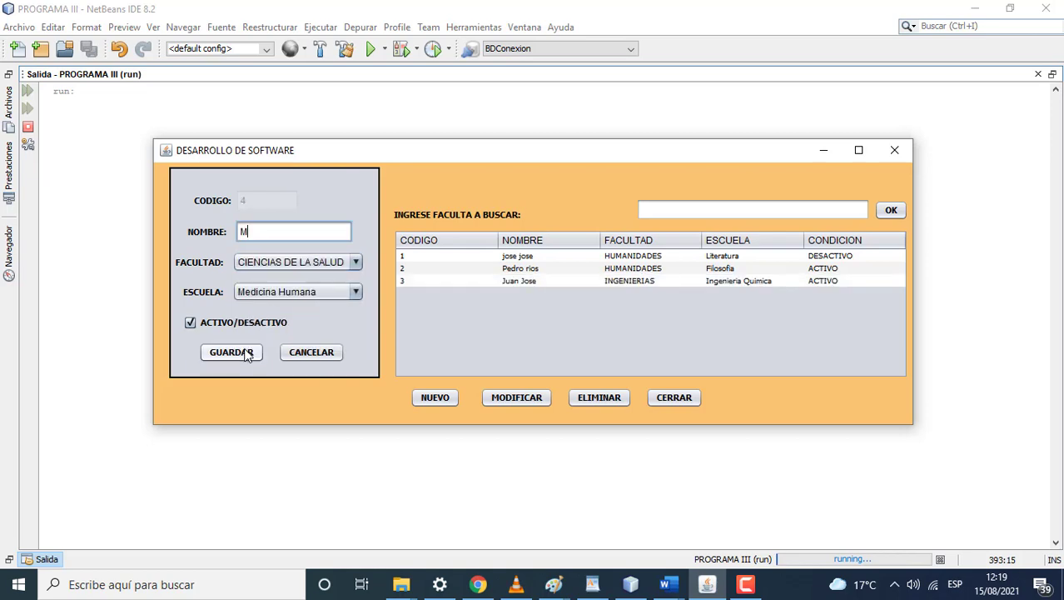
{"action": "type", "text": "aria Lopez"}
{"action": "left_click", "coordinate": [258, 262]}
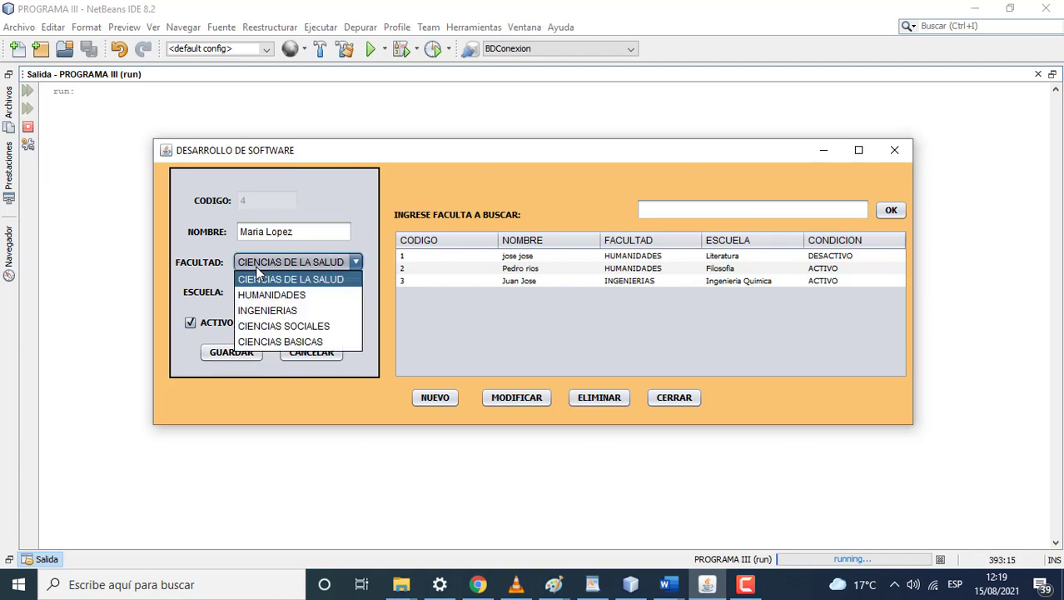
{"action": "left_click", "coordinate": [267, 312]}
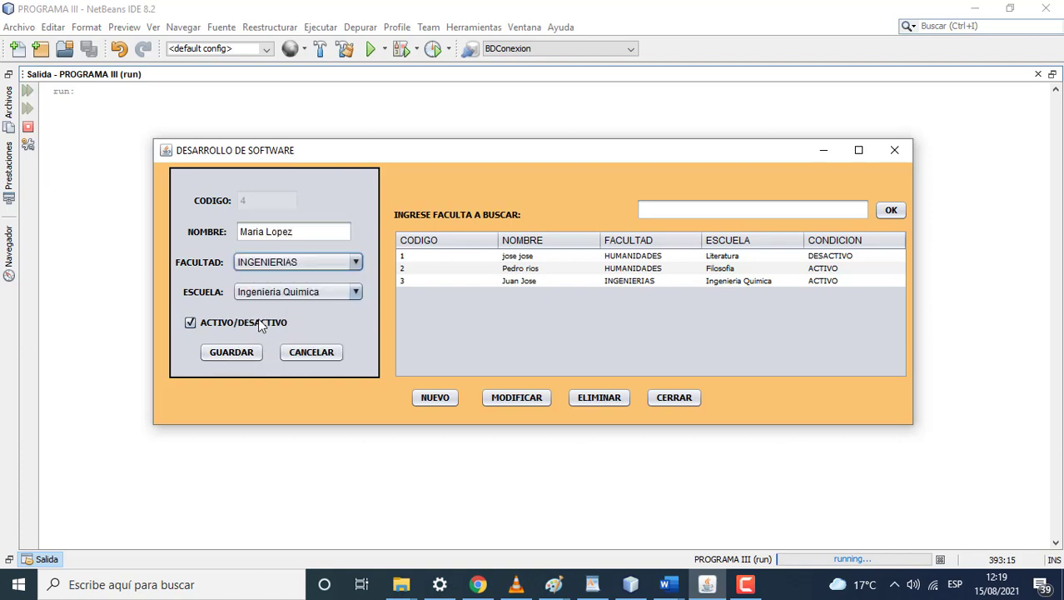
{"action": "left_click", "coordinate": [275, 292]}
{"action": "left_click", "coordinate": [258, 325]}
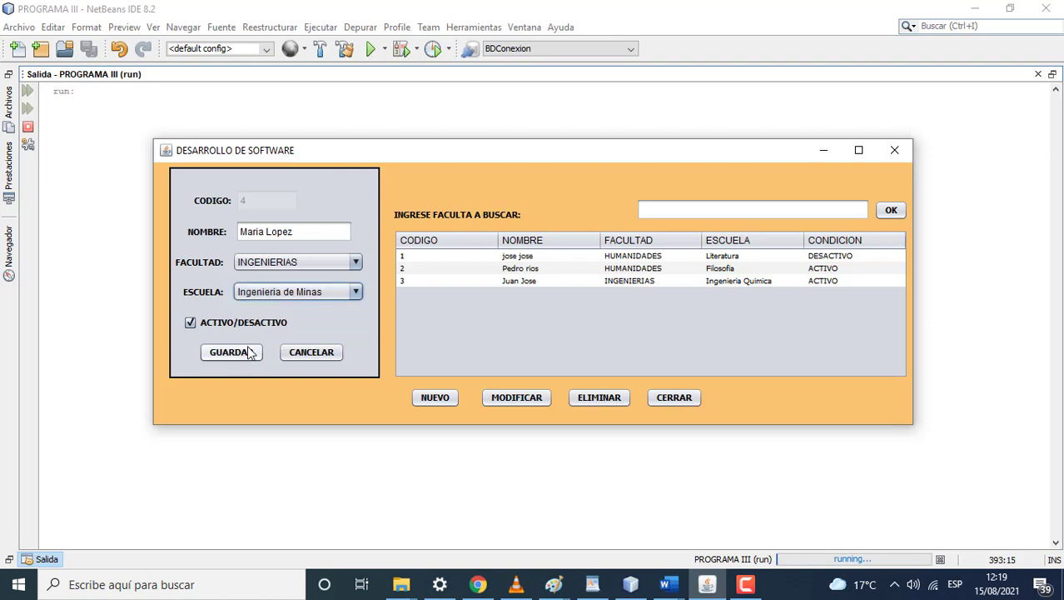
{"action": "left_click", "coordinate": [248, 352]}
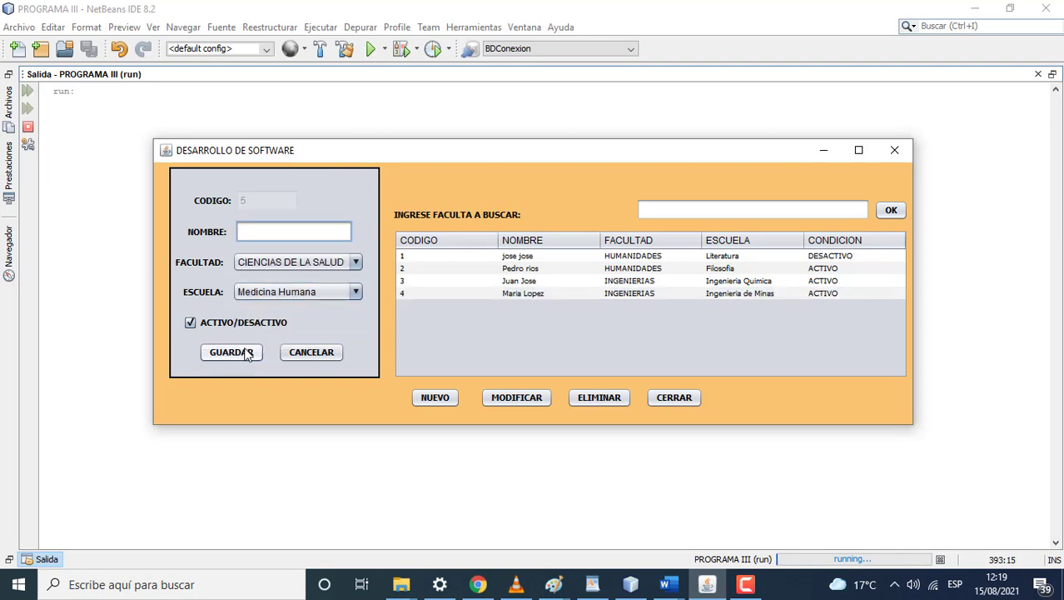
Step: Register a fifth student: enter the full name, choose faculty INGENIERIAS and school Ingenieria de Sistemas, and save
{"action": "type", "text": "Rosa Monge"}
{"action": "left_click", "coordinate": [298, 264]}
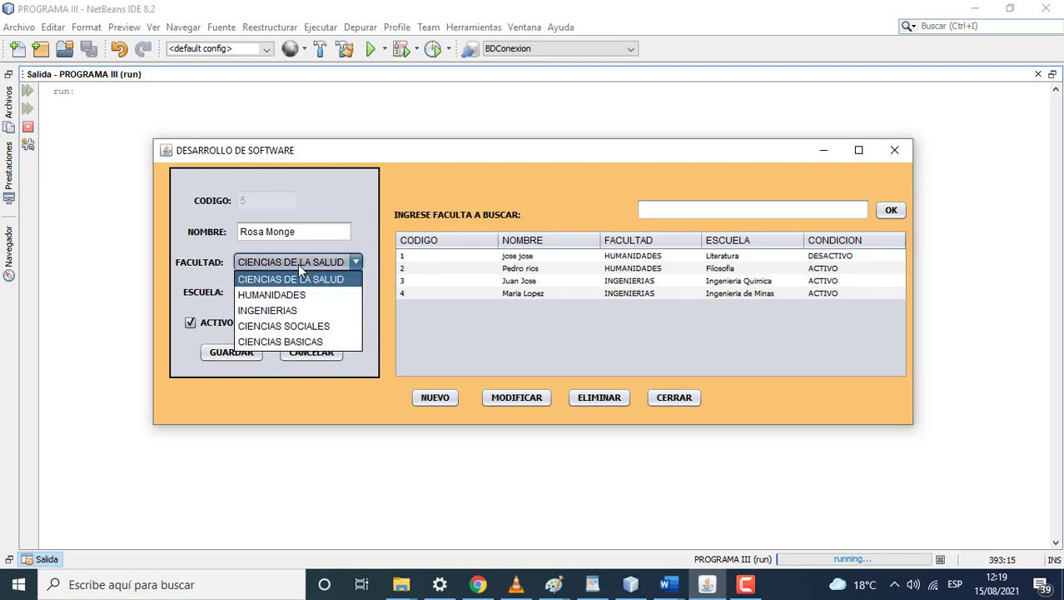
{"action": "left_click", "coordinate": [294, 306]}
{"action": "left_click", "coordinate": [297, 293]}
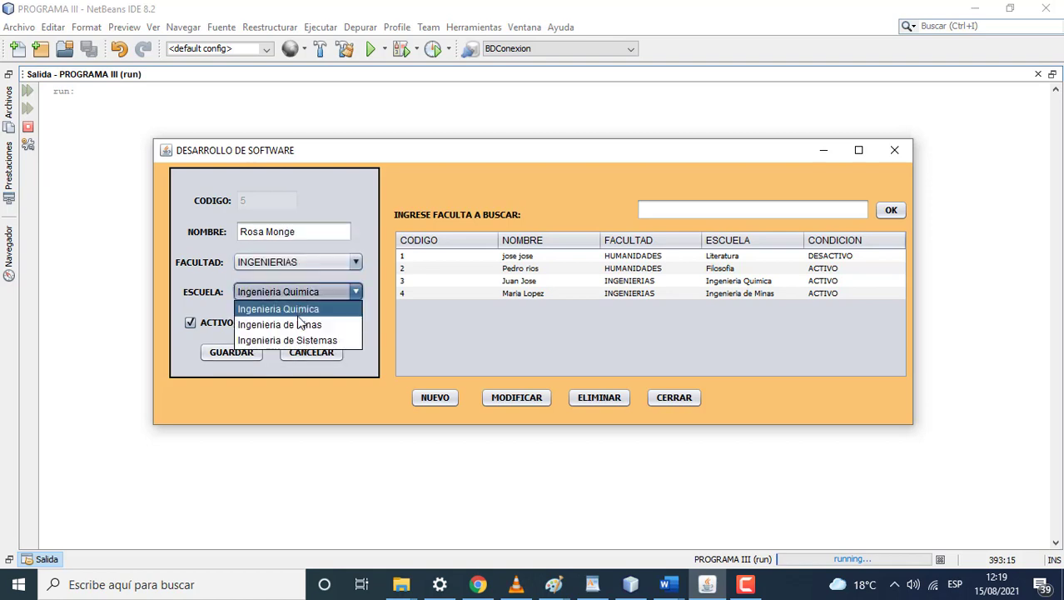
{"action": "left_click", "coordinate": [298, 339]}
{"action": "left_click", "coordinate": [237, 353]}
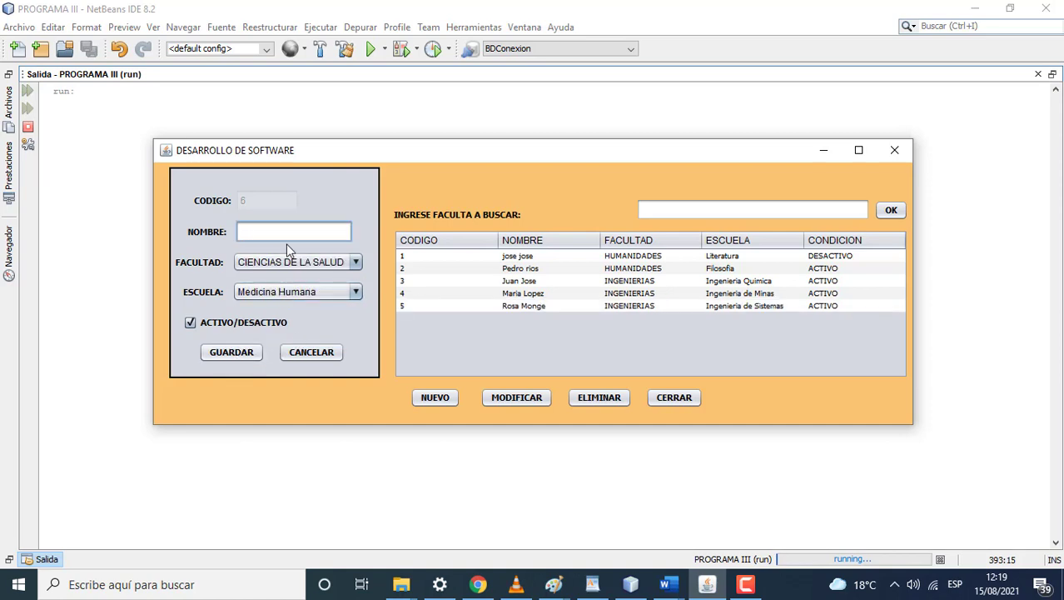
Step: Register a sixth student: enter the full name, choose faculty HUMANIDADES and school Filosofia, and save
{"action": "type", "text": "Luis Poma"}
{"action": "left_click", "coordinate": [291, 261]}
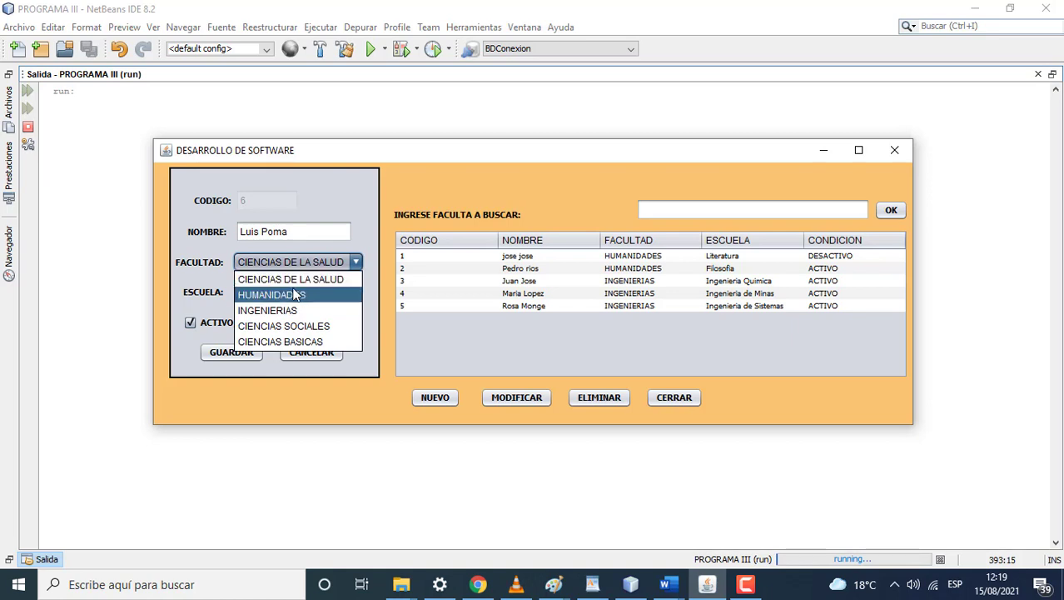
{"action": "left_click", "coordinate": [296, 295]}
{"action": "left_click", "coordinate": [295, 293]}
{"action": "left_click", "coordinate": [286, 321]}
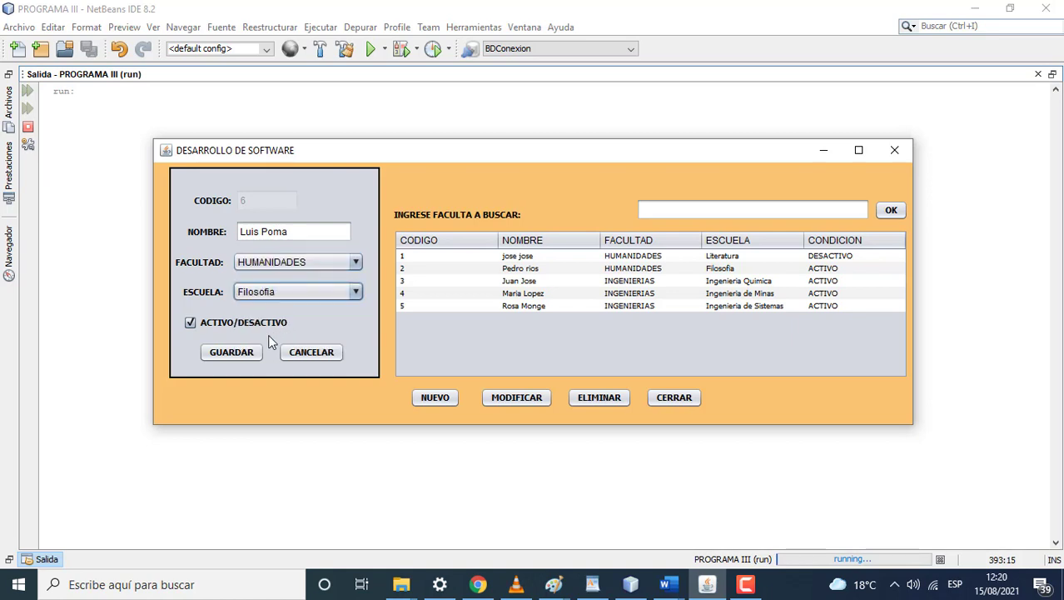
{"action": "left_click", "coordinate": [242, 353]}
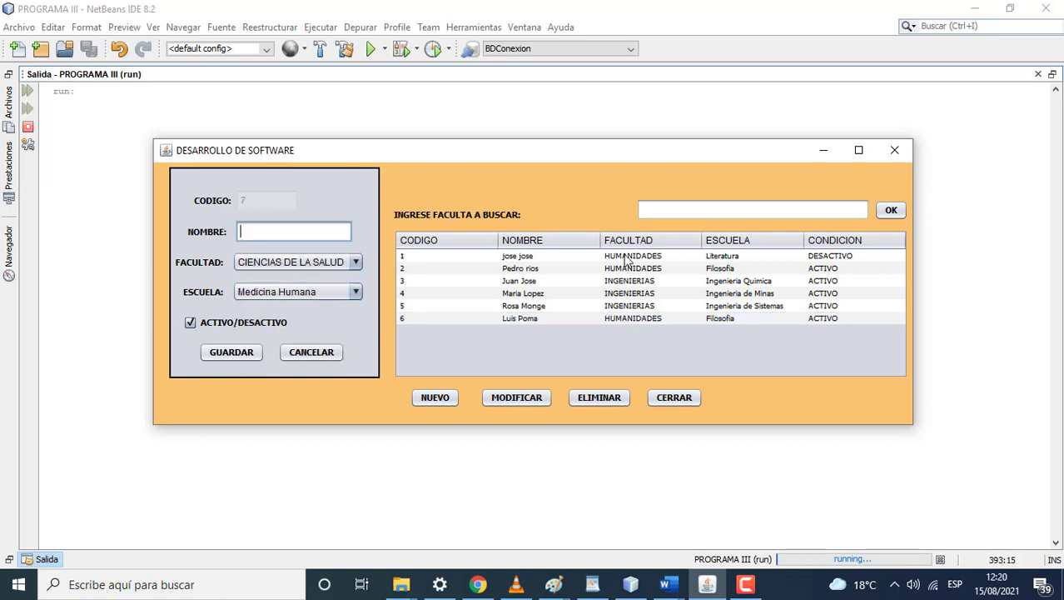
Step: Search the student table for the faculty HUMANIDADES
{"action": "left_click", "coordinate": [683, 214]}
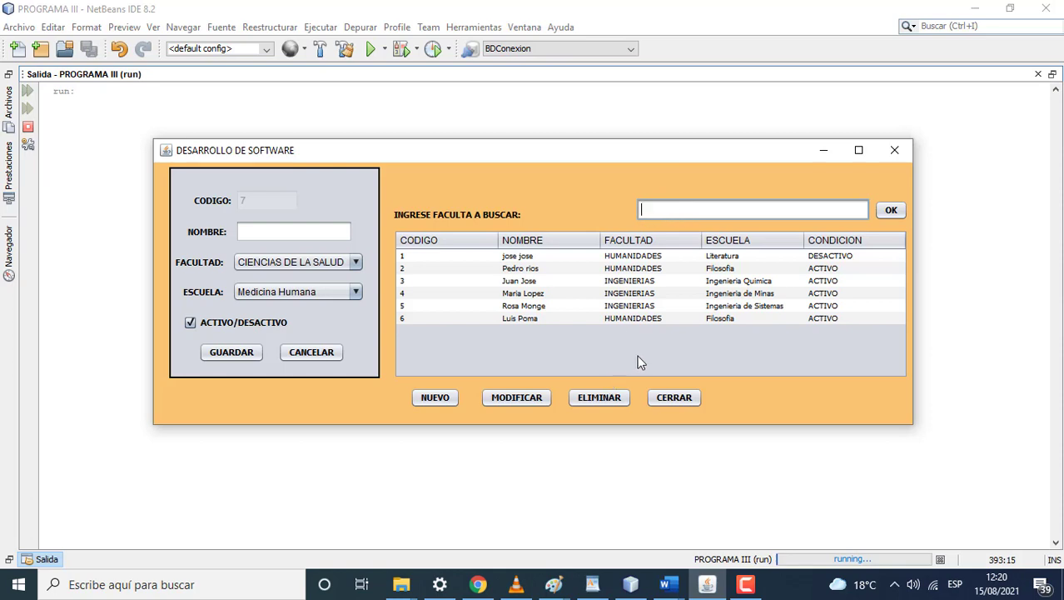
{"action": "type", "text": "HUMANIDADES"}
{"action": "left_click", "coordinate": [888, 210]}
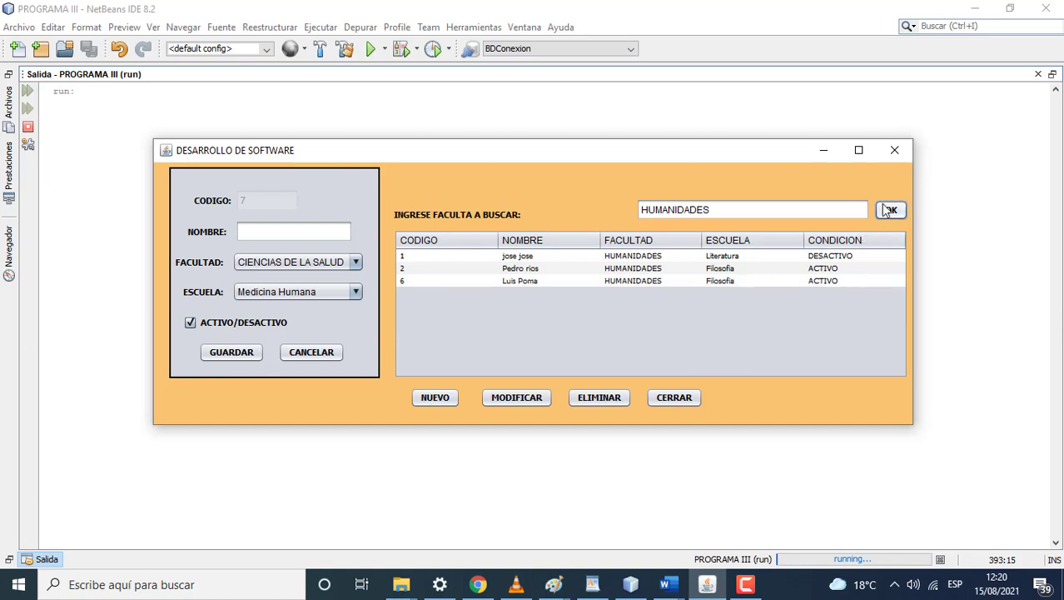
Step: Clear the HUMANIDADES search term and run the empty search to list all students
{"action": "left_click", "coordinate": [744, 213]}
{"action": "key", "text": "BackSpace"}
{"action": "key", "text": "BackSpace"}
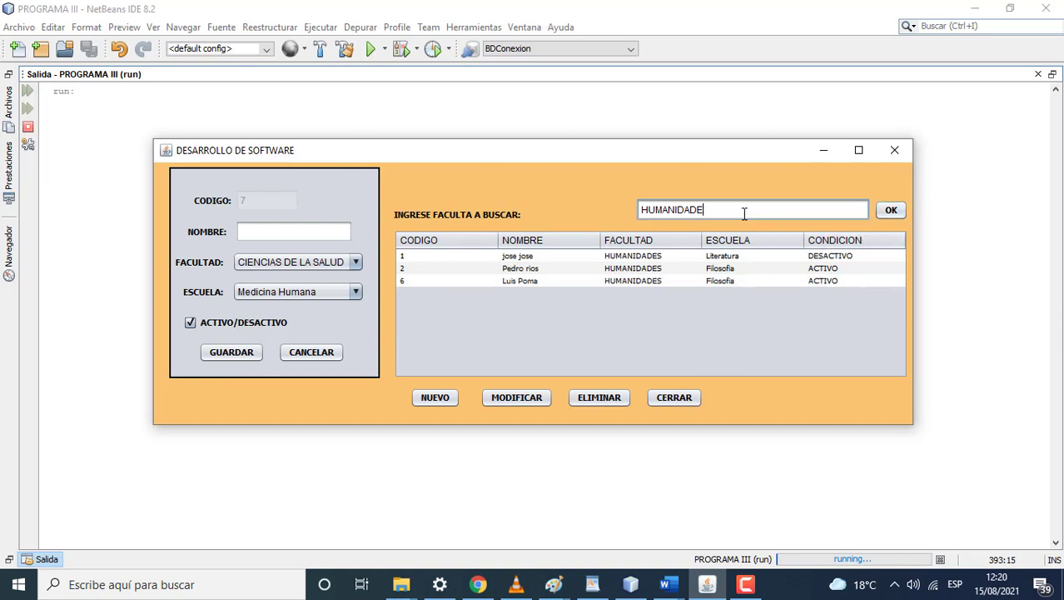
{"action": "key", "text": "BackSpace"}
{"action": "key", "text": "BackSpace"}
{"action": "key", "text": "BackSpace"}
{"action": "key", "text": "BackSpace"}
{"action": "key", "text": "BackSpace"}
{"action": "key", "text": "BackSpace"}
{"action": "key", "text": "BackSpace"}
{"action": "key", "text": "BackSpace"}
{"action": "key", "text": "BackSpace"}
{"action": "left_click", "coordinate": [891, 209]}
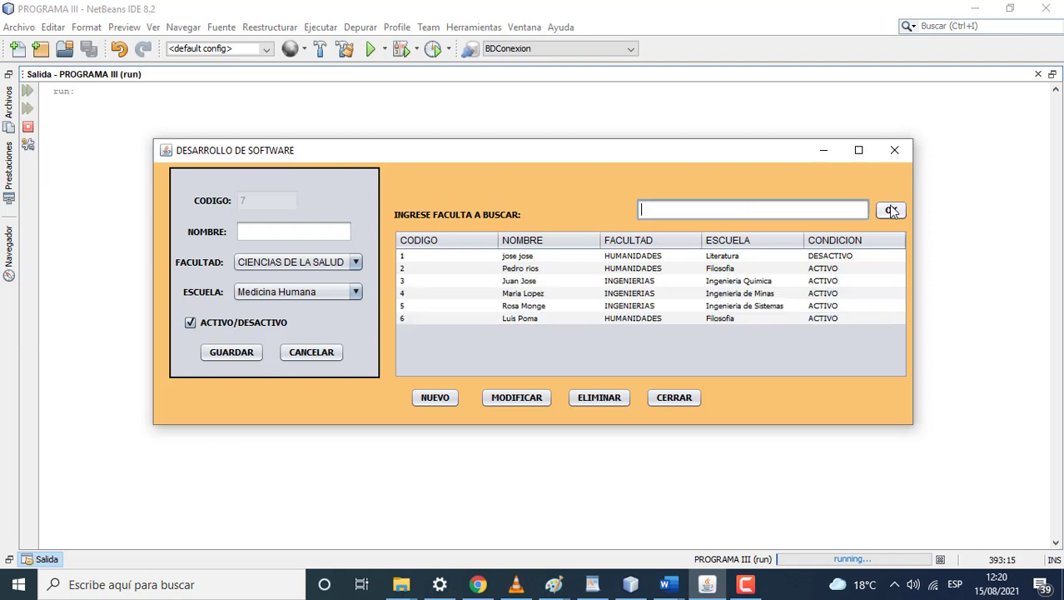
Step: Search the student table for the faculty INGENIERIAS
{"action": "left_click", "coordinate": [683, 218]}
{"action": "type", "text": "INGENIERIAS"}
{"action": "left_click", "coordinate": [884, 211]}
Step: Remove the INGENIERIAS search term and restore the full student list
{"action": "left_click", "coordinate": [751, 208]}
{"action": "key", "text": "BackSpace"}
{"action": "key", "text": "BackSpace"}
{"action": "key", "text": "BackSpace"}
{"action": "key", "text": "BackSpace"}
{"action": "key", "text": "BackSpace"}
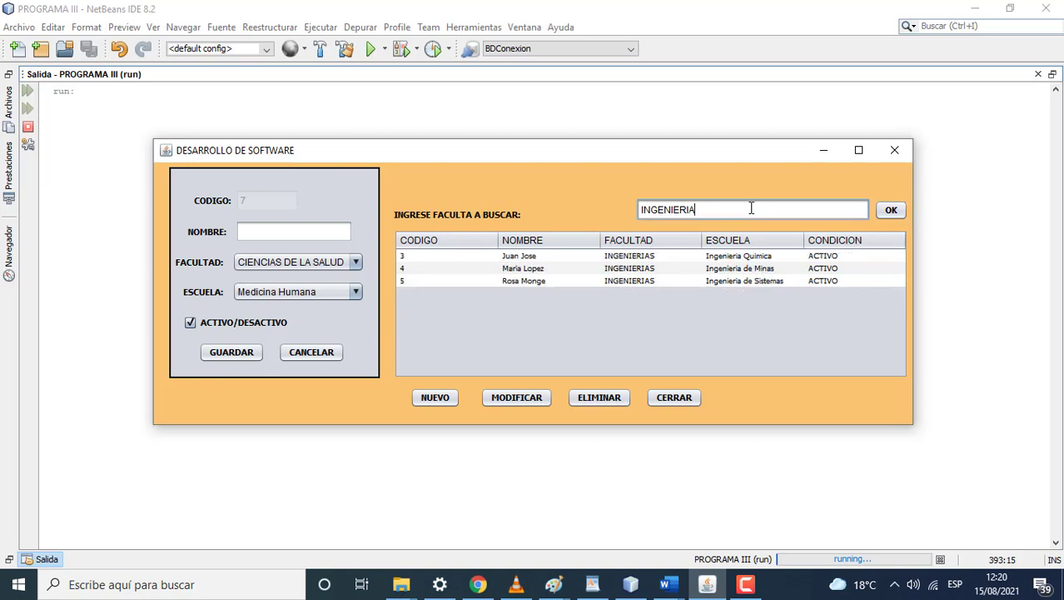
{"action": "key", "text": "BackSpace"}
{"action": "key", "text": "BackSpace"}
{"action": "key", "text": "BackSpace"}
{"action": "key", "text": "BackSpace"}
{"action": "key", "text": "BackSpace"}
{"action": "key", "text": "BackSpace"}
{"action": "left_click", "coordinate": [883, 214]}
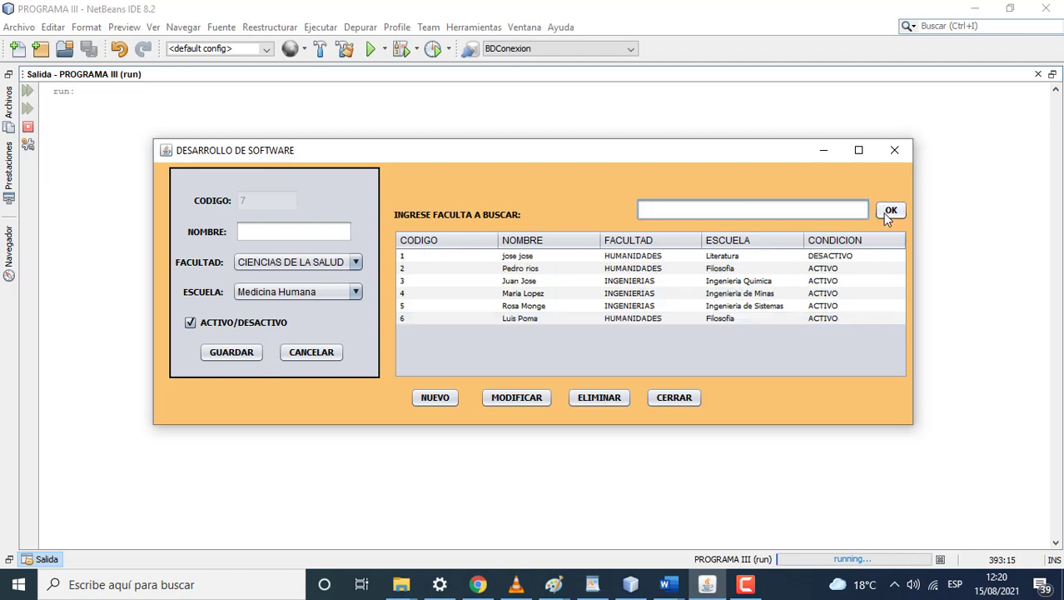
{"action": "left_click", "coordinate": [681, 213]}
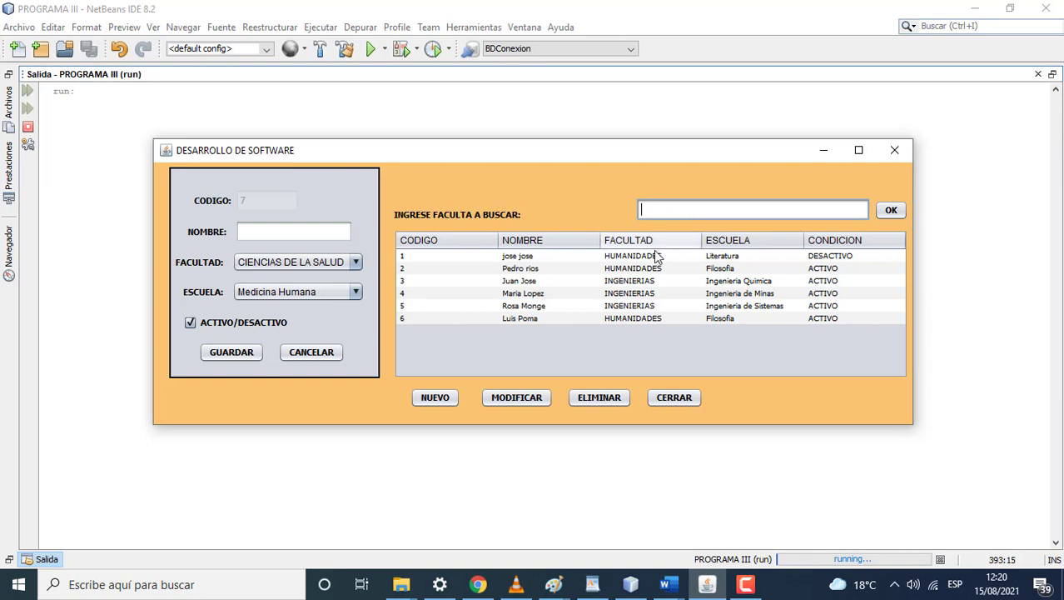
Step: Load the second student's record for modification by entering its code
{"action": "left_click", "coordinate": [524, 398]}
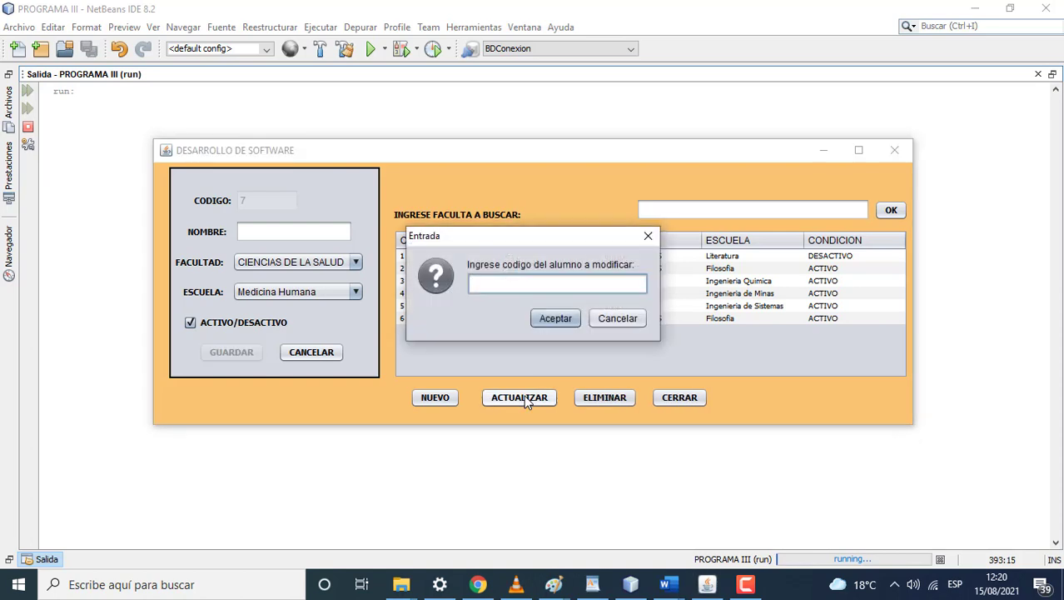
{"action": "type", "text": "2"}
{"action": "left_click", "coordinate": [555, 319]}
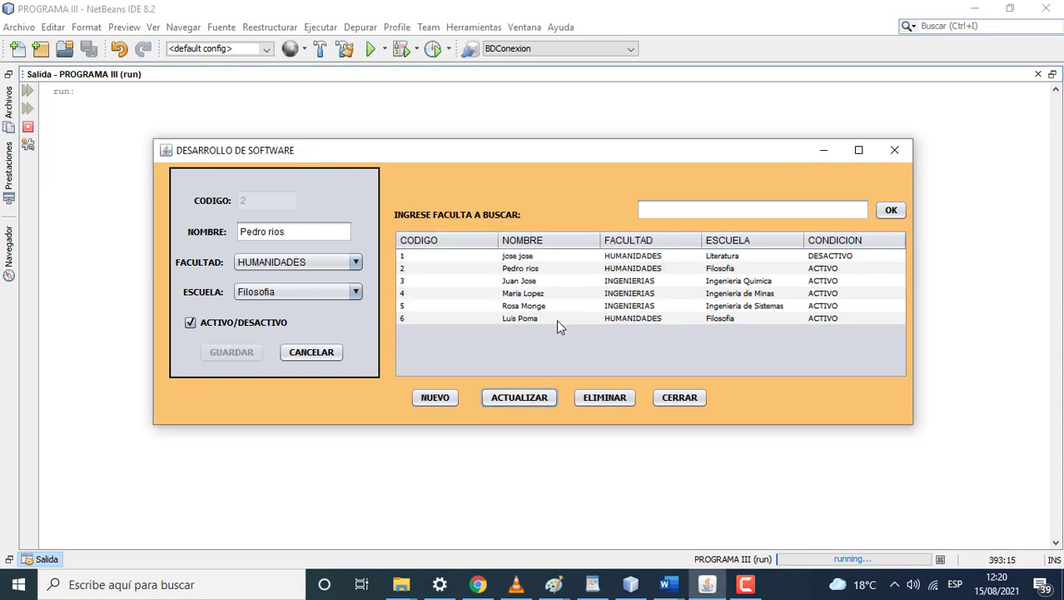
Step: Capitalize the student's surname and add a second one, set faculty CIENCIAS SOCIALES with school Derecho, and update the record
{"action": "left_click", "coordinate": [271, 233]}
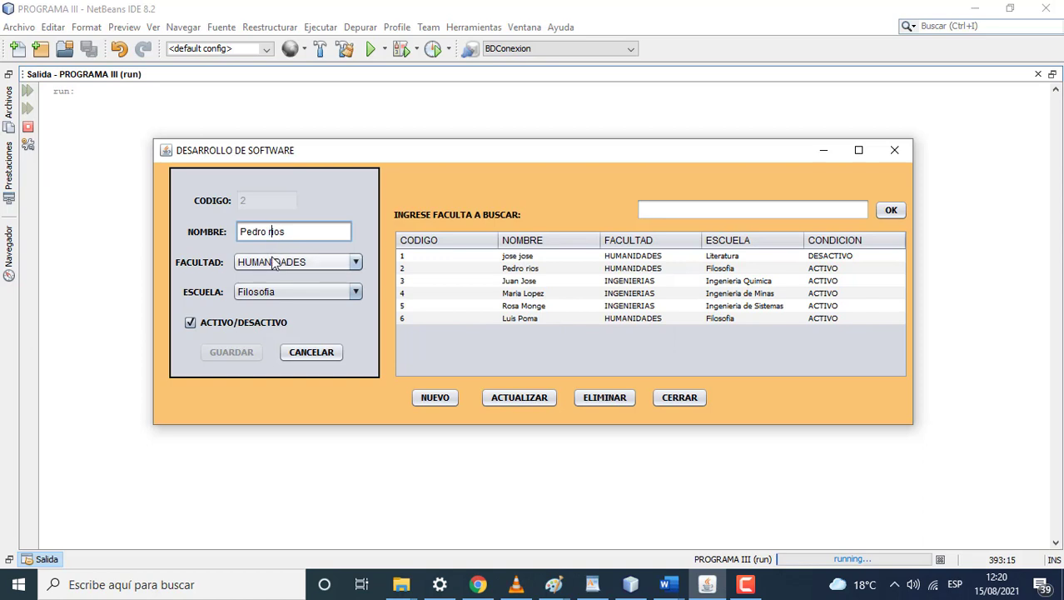
{"action": "key", "text": "BackSpace"}
{"action": "type", "text": "R"}
{"action": "key", "text": "End"}
{"action": "type", "text": "Rios"}
{"action": "left_click", "coordinate": [275, 263]}
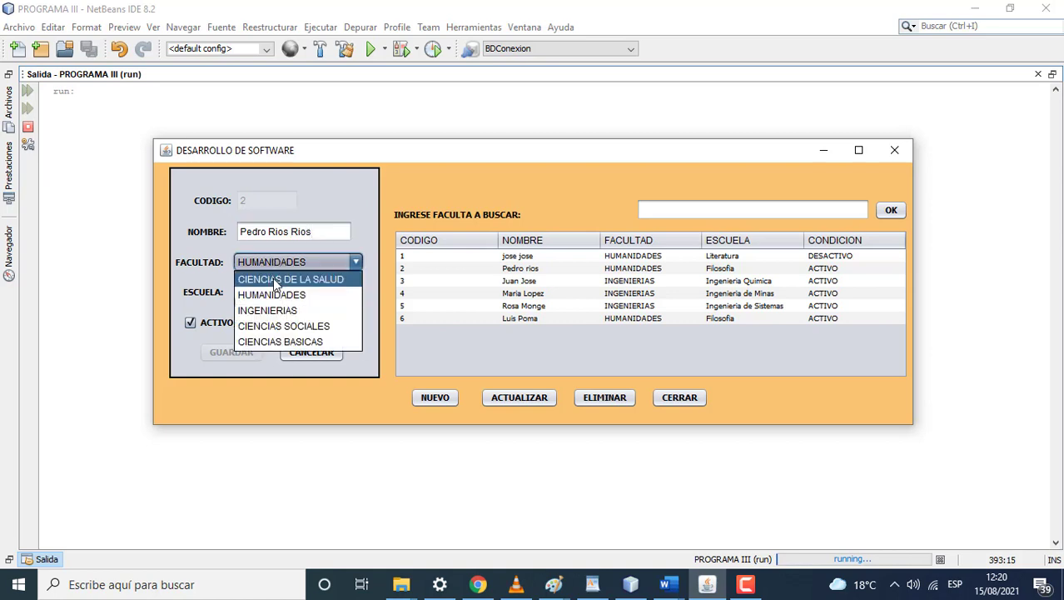
{"action": "left_click", "coordinate": [279, 326]}
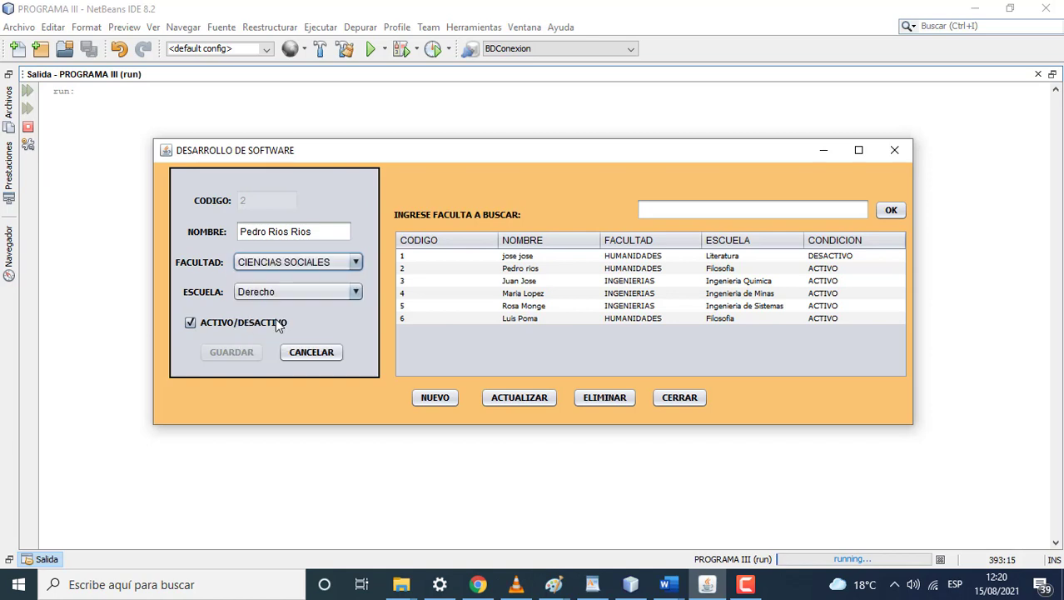
{"action": "left_click", "coordinate": [505, 397]}
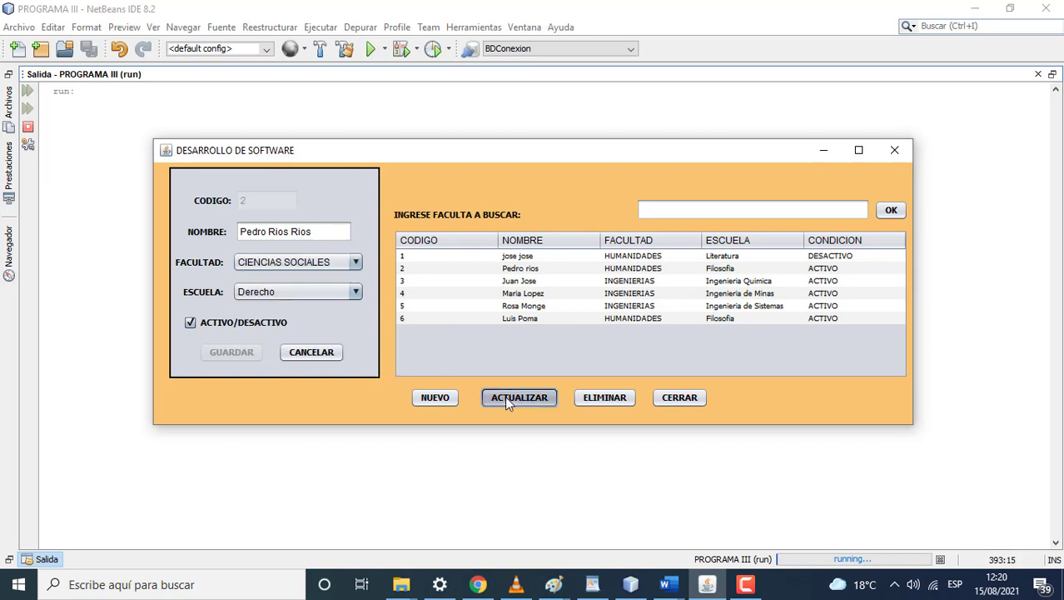
{"action": "left_click", "coordinate": [606, 316]}
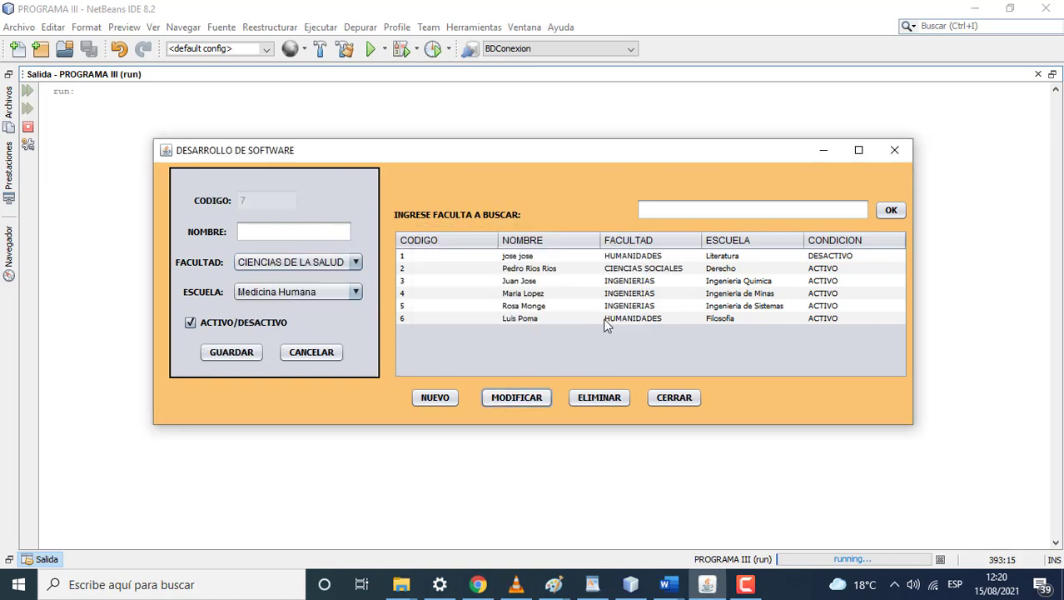
Step: Try to load a student record with code 55 for modification
{"action": "left_click", "coordinate": [573, 273]}
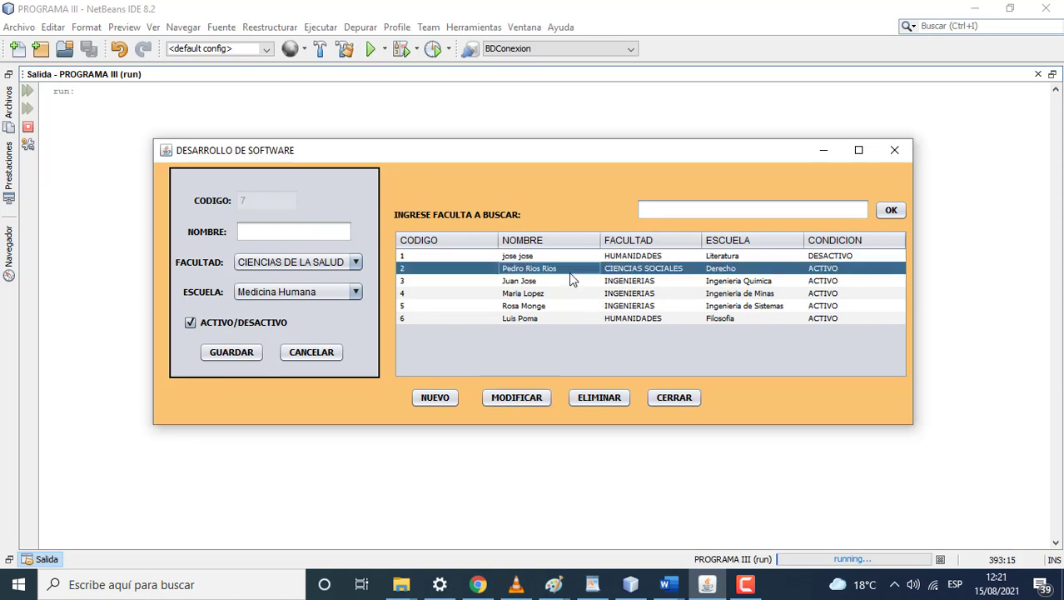
{"action": "left_click", "coordinate": [519, 397]}
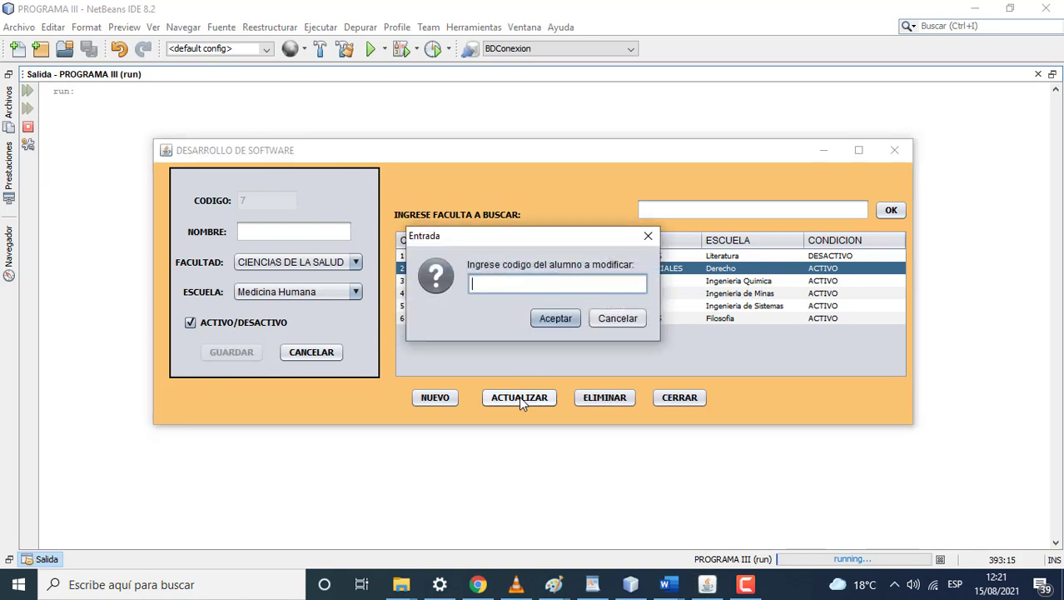
{"action": "type", "text": "55"}
{"action": "left_click", "coordinate": [543, 321]}
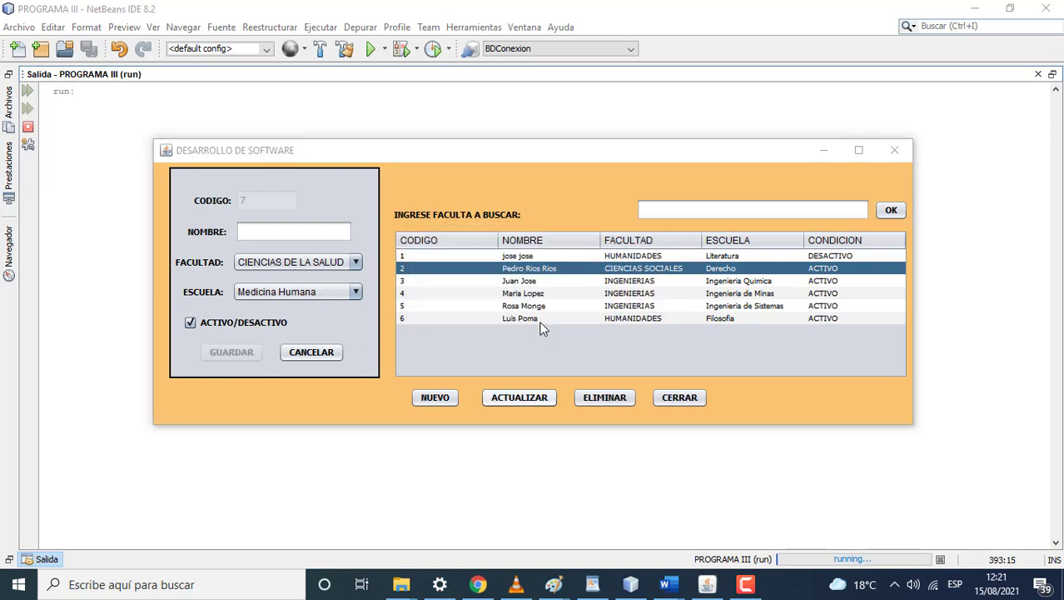
{"action": "left_click", "coordinate": [586, 324]}
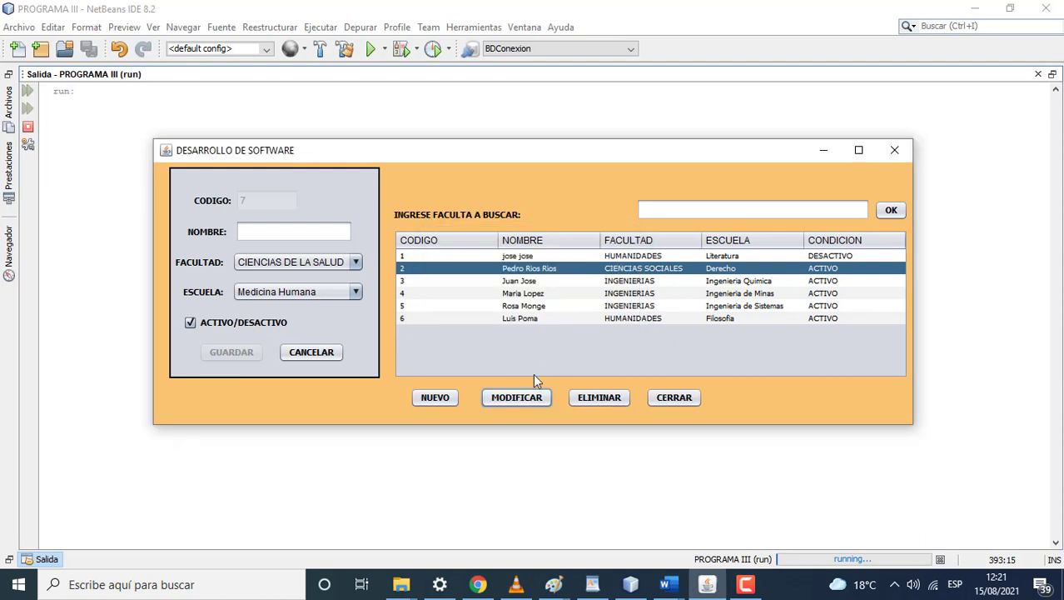
Step: Load the record of the student with code 5 for modification
{"action": "left_click", "coordinate": [519, 398]}
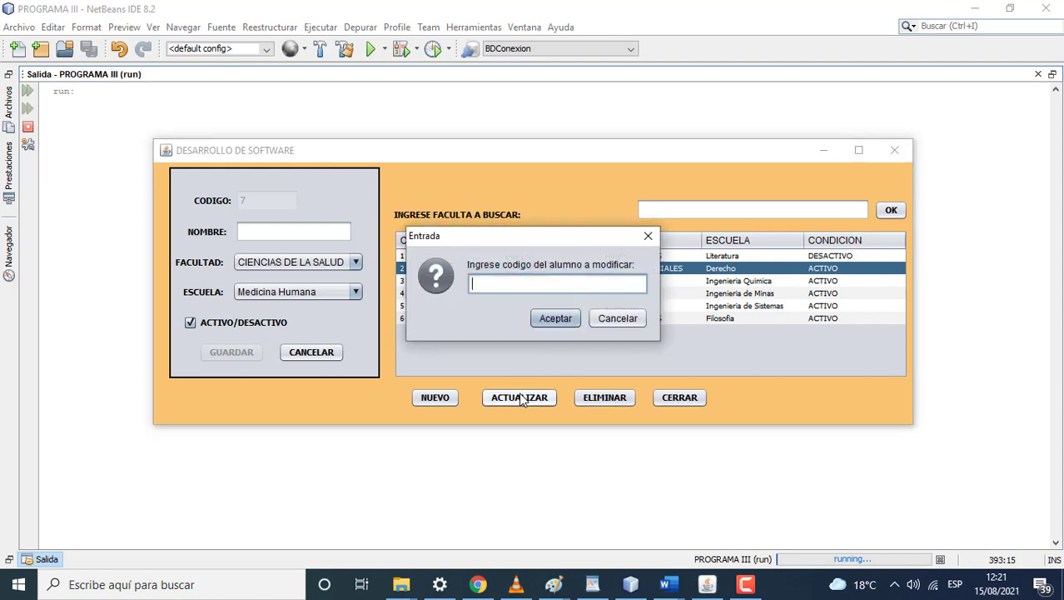
{"action": "type", "text": "5"}
{"action": "left_click", "coordinate": [545, 321]}
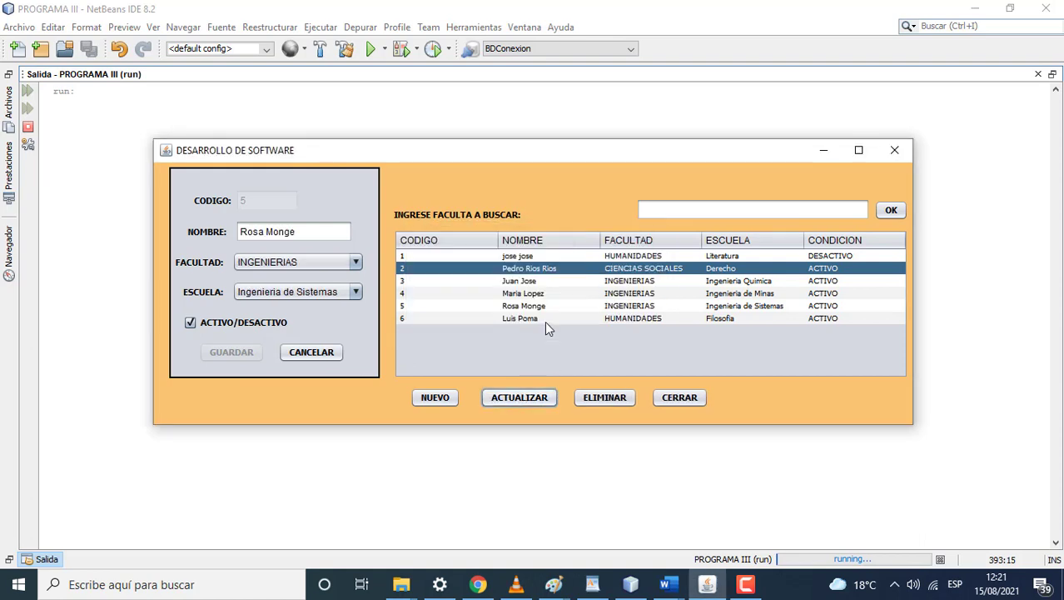
Step: Add a second surname to the student's name, set faculty HUMANIDADES with school Filosofia, and update the record
{"action": "left_click", "coordinate": [317, 237]}
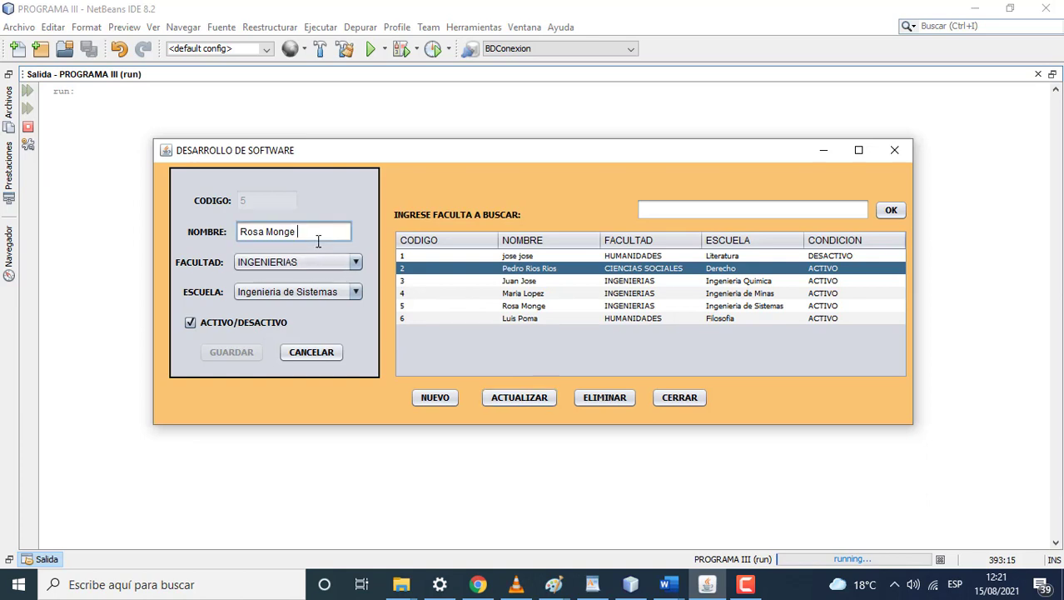
{"action": "type", "text": "Poma"}
{"action": "left_click", "coordinate": [308, 260]}
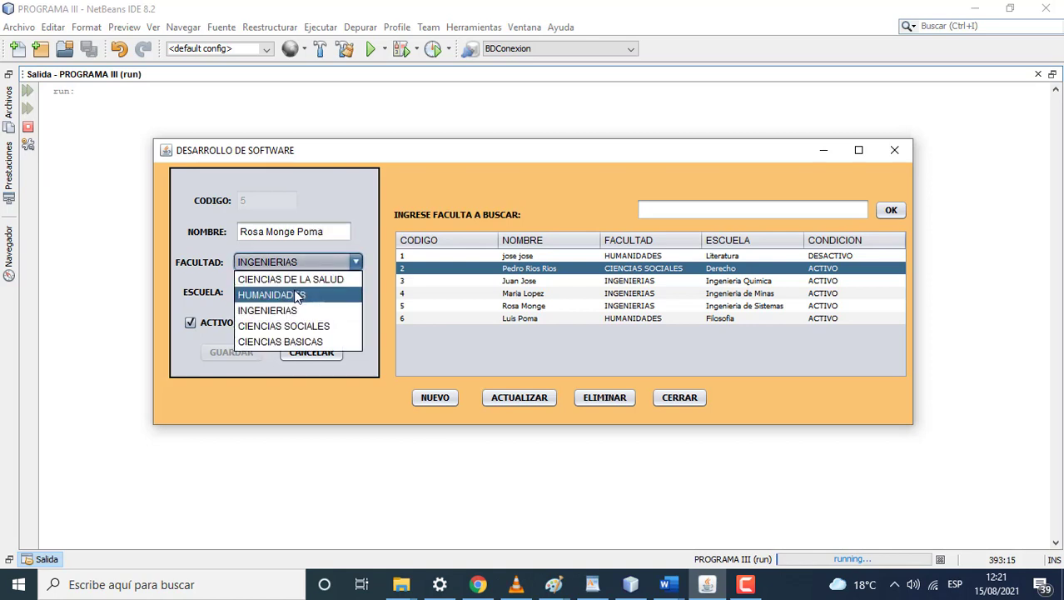
{"action": "left_click", "coordinate": [297, 294]}
{"action": "left_click", "coordinate": [294, 291]}
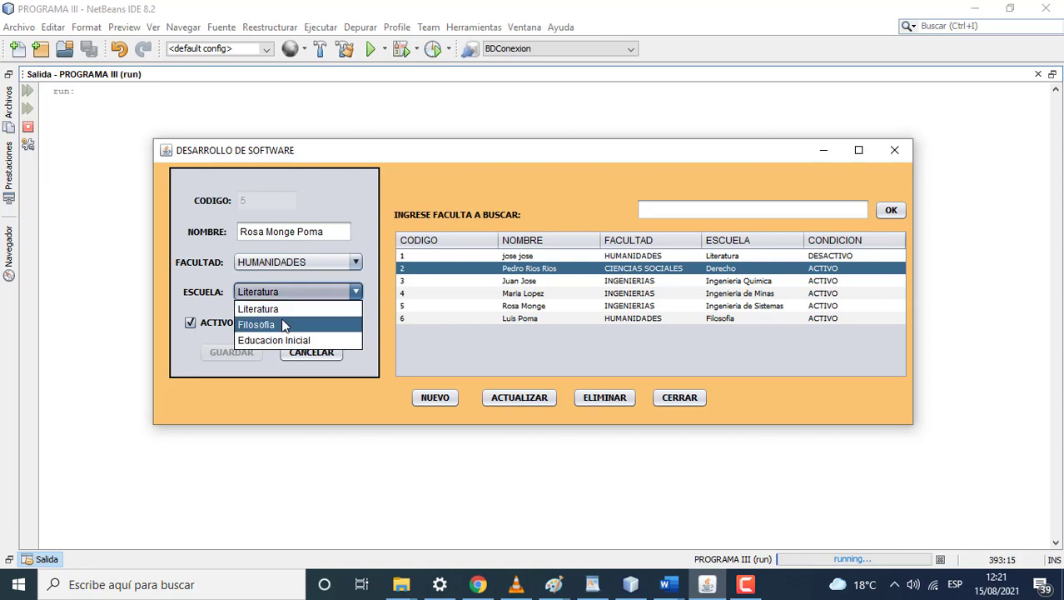
{"action": "left_click", "coordinate": [283, 325]}
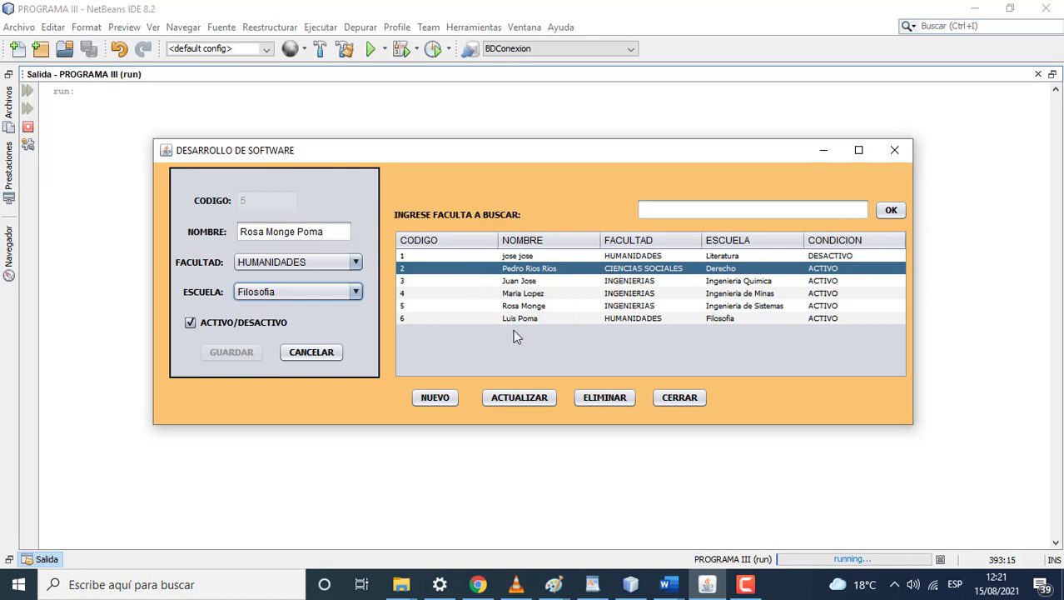
{"action": "left_click", "coordinate": [519, 397]}
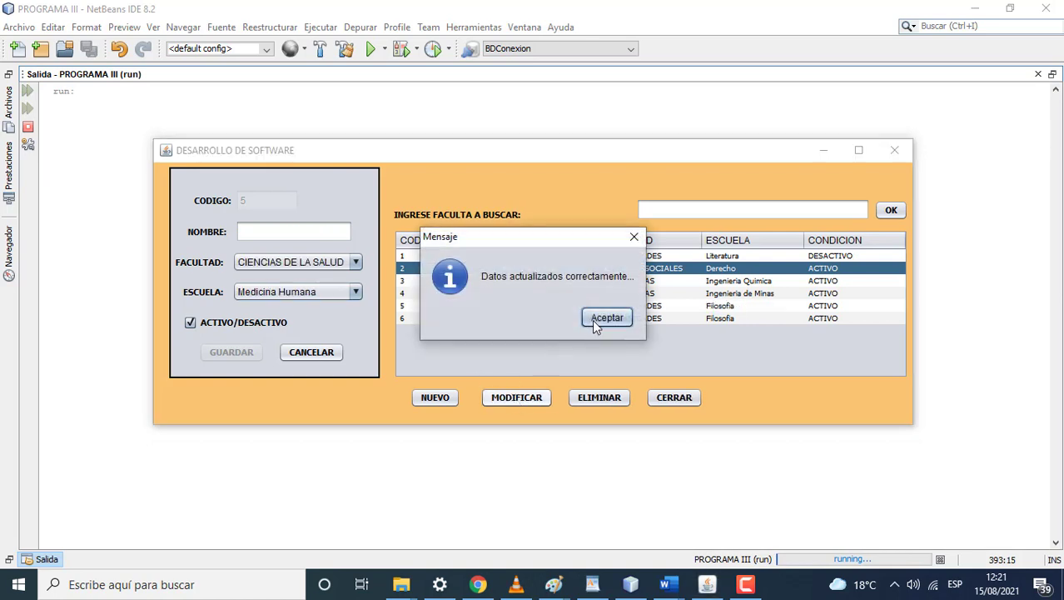
{"action": "left_click", "coordinate": [592, 319]}
{"action": "left_click", "coordinate": [572, 308]}
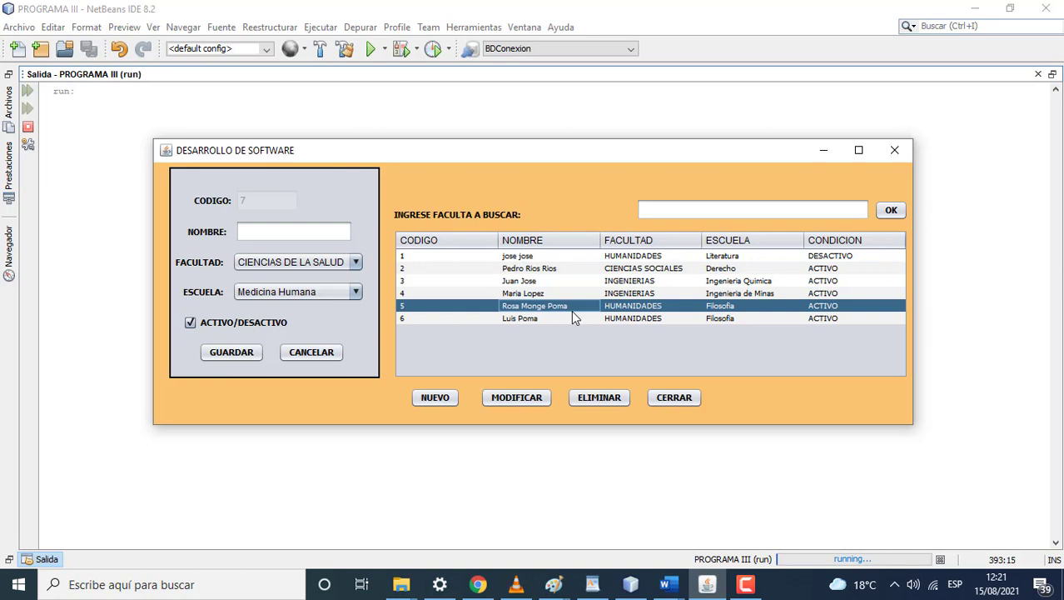
Step: Delete the student record with code 3, an INGENIERIAS student in Ingenieria Quimica
{"action": "left_click", "coordinate": [599, 398]}
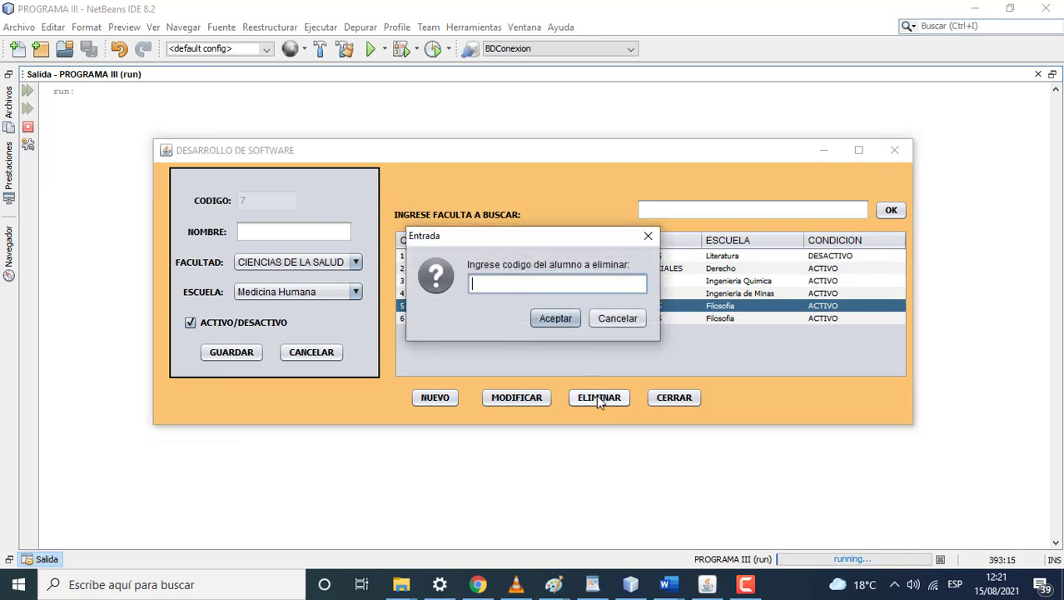
{"action": "type", "text": "3"}
{"action": "left_click", "coordinate": [556, 319]}
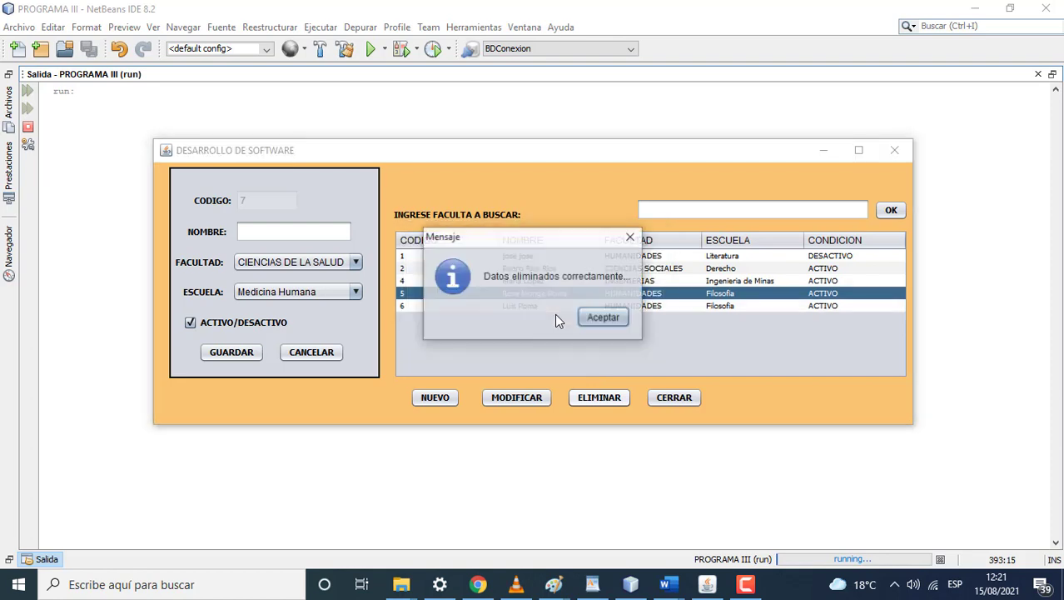
{"action": "left_click", "coordinate": [599, 320]}
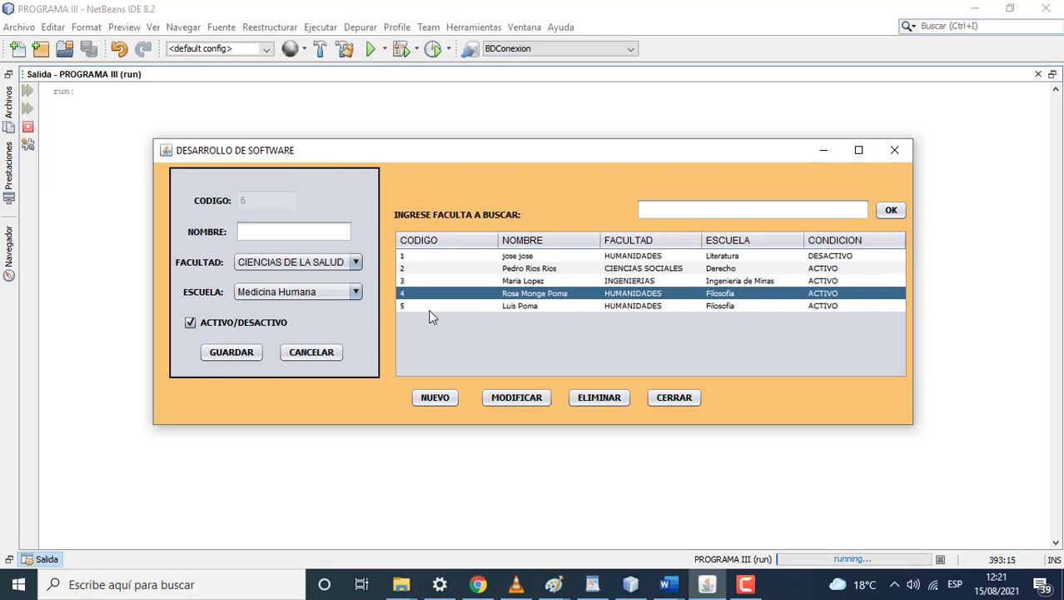
Step: Delete the student record with code 4, the HUMANIDADES student in Filosofia
{"action": "left_click", "coordinate": [583, 398]}
{"action": "type", "text": "4"}
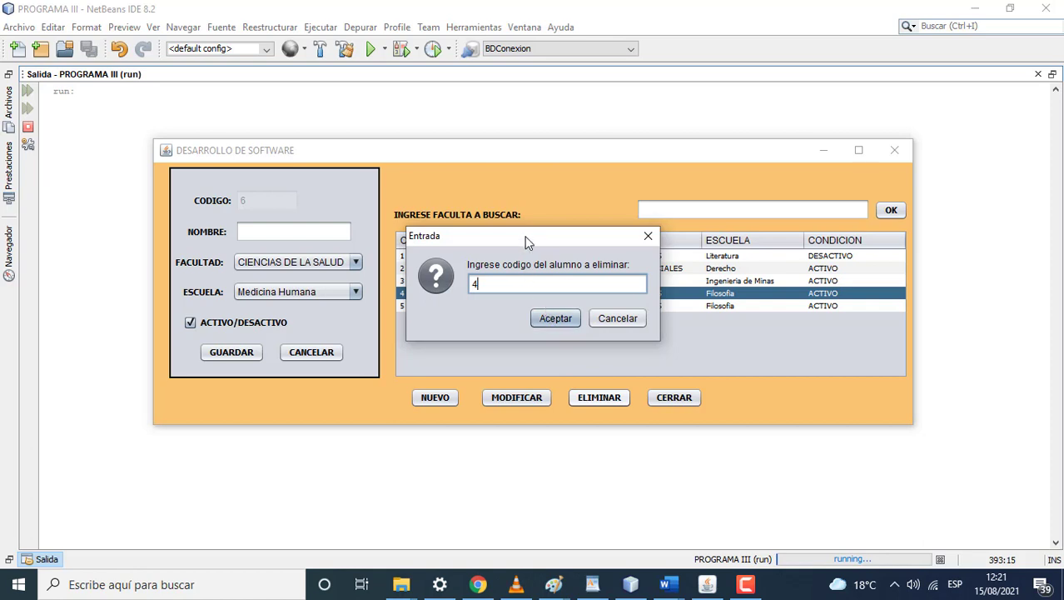
{"action": "left_click_drag", "start_coordinate": [525, 236], "coordinate": [567, 309]}
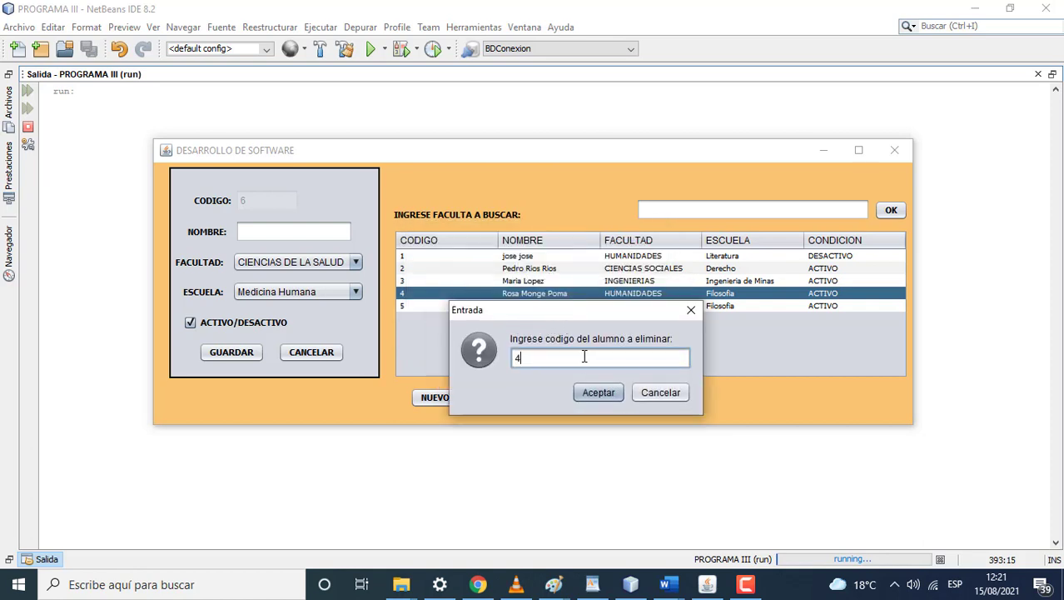
{"action": "left_click", "coordinate": [598, 393]}
{"action": "left_click", "coordinate": [592, 318]}
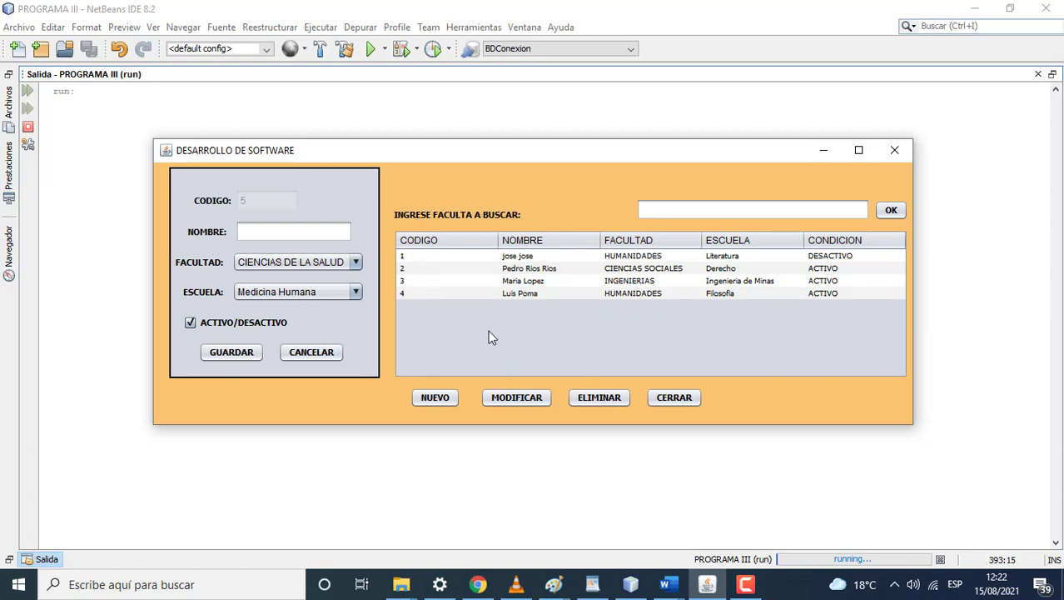
Step: Delete the student record with code 2, the CIENCIAS SOCIALES student in Derecho
{"action": "left_click", "coordinate": [594, 399]}
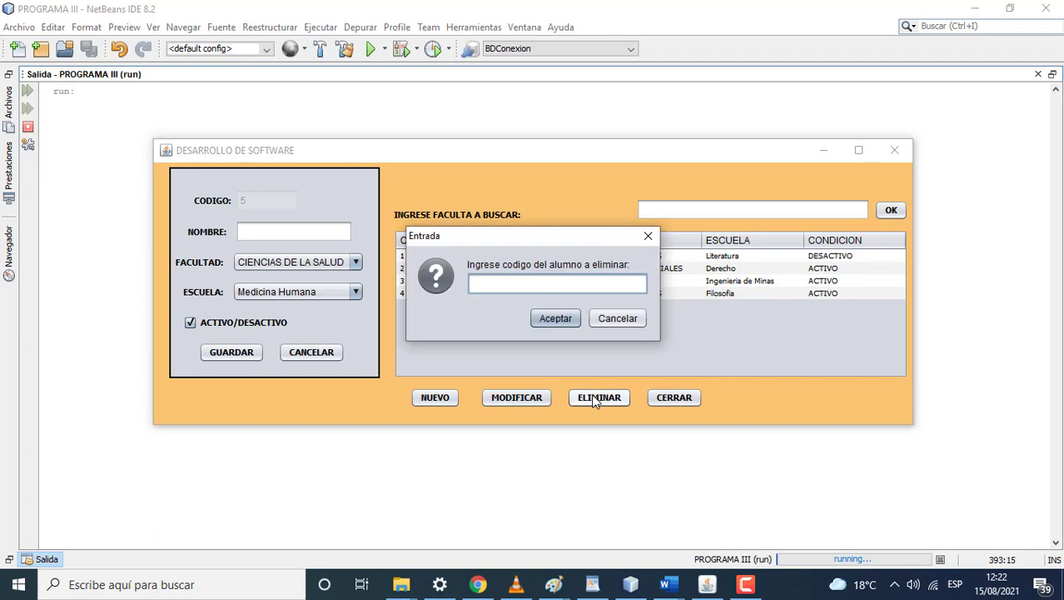
{"action": "type", "text": "2"}
{"action": "left_click", "coordinate": [546, 320]}
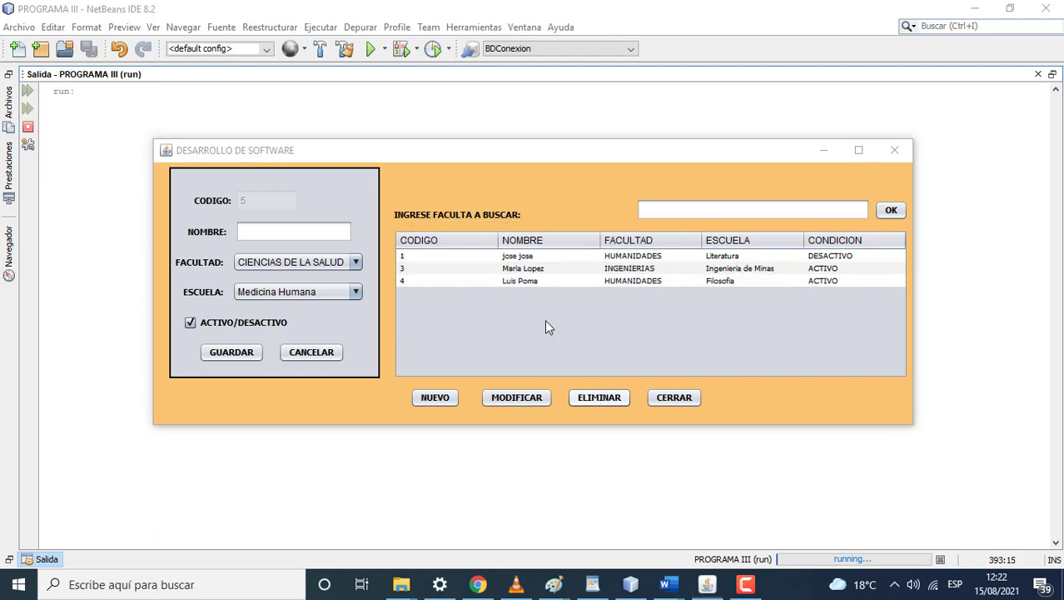
{"action": "left_click", "coordinate": [587, 319]}
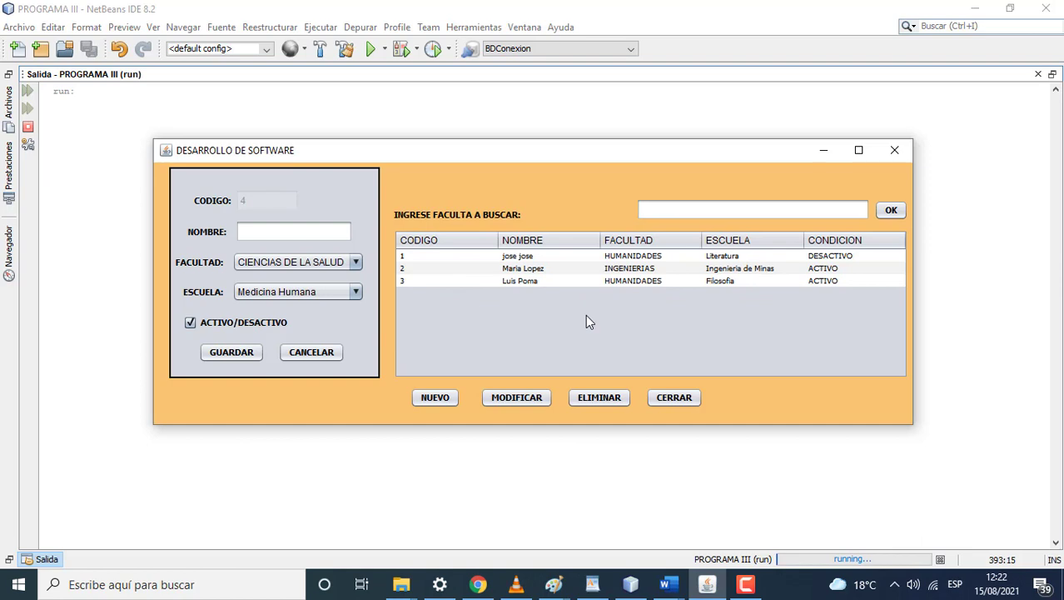
Step: Delete the student record with code 1, the deactivated Literatura student
{"action": "left_click", "coordinate": [603, 401]}
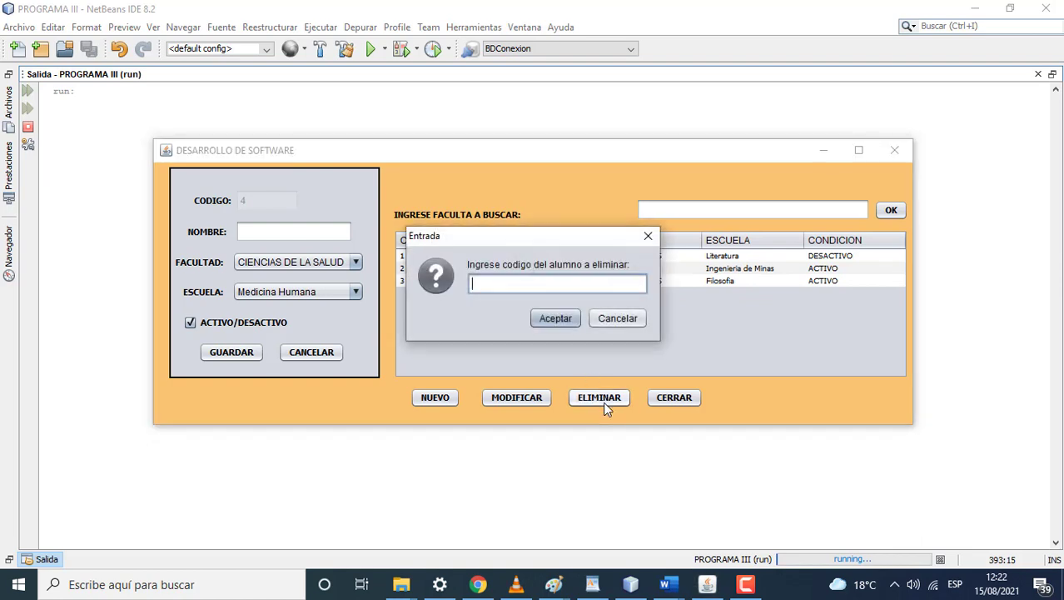
{"action": "type", "text": "1"}
{"action": "left_click", "coordinate": [553, 322]}
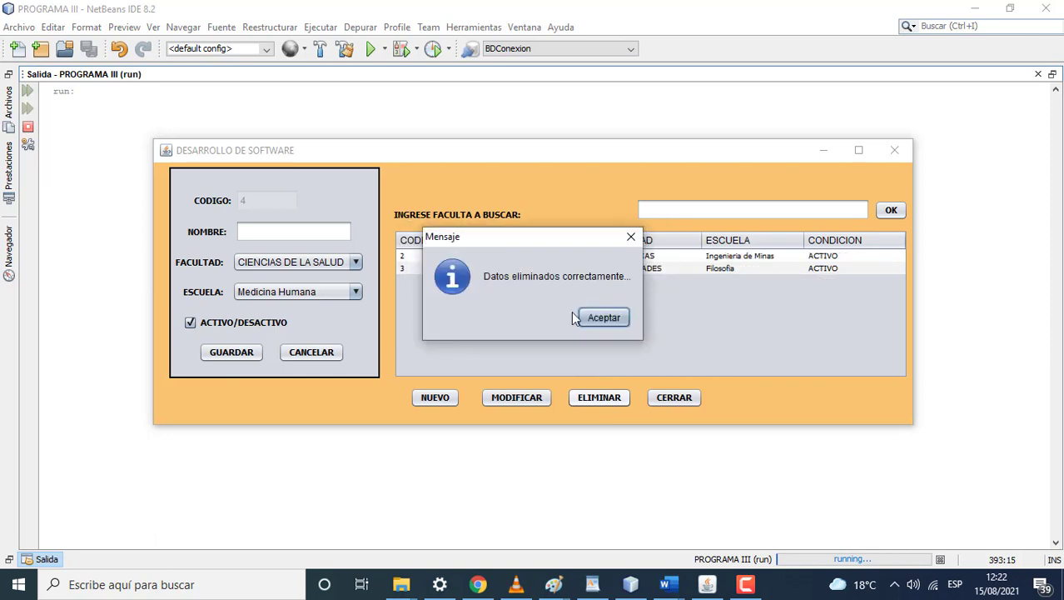
{"action": "left_click", "coordinate": [606, 318]}
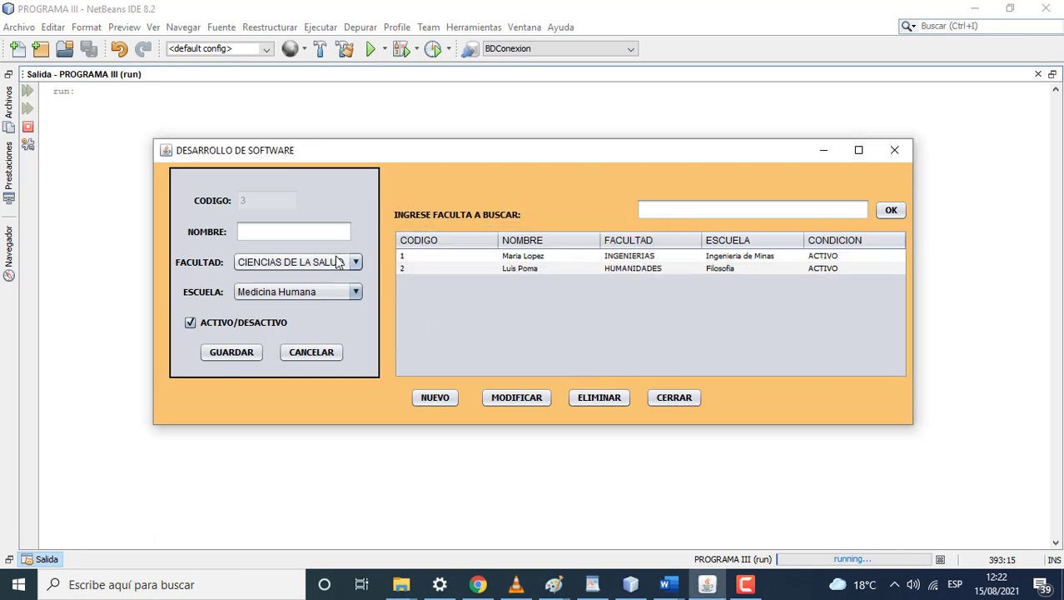
Step: Register a new active student with a full name, faculty HUMANIDADES and school Filosofia, and save the record
{"action": "left_click", "coordinate": [303, 236]}
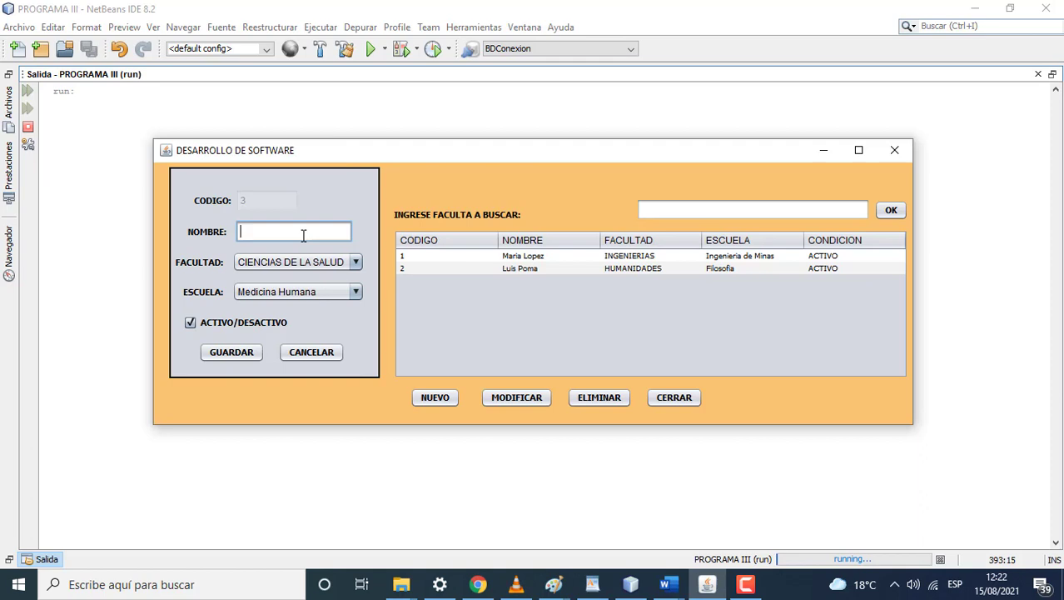
{"action": "type", "text": "Raul Romero"}
{"action": "left_click", "coordinate": [309, 263]}
{"action": "left_click", "coordinate": [292, 293]}
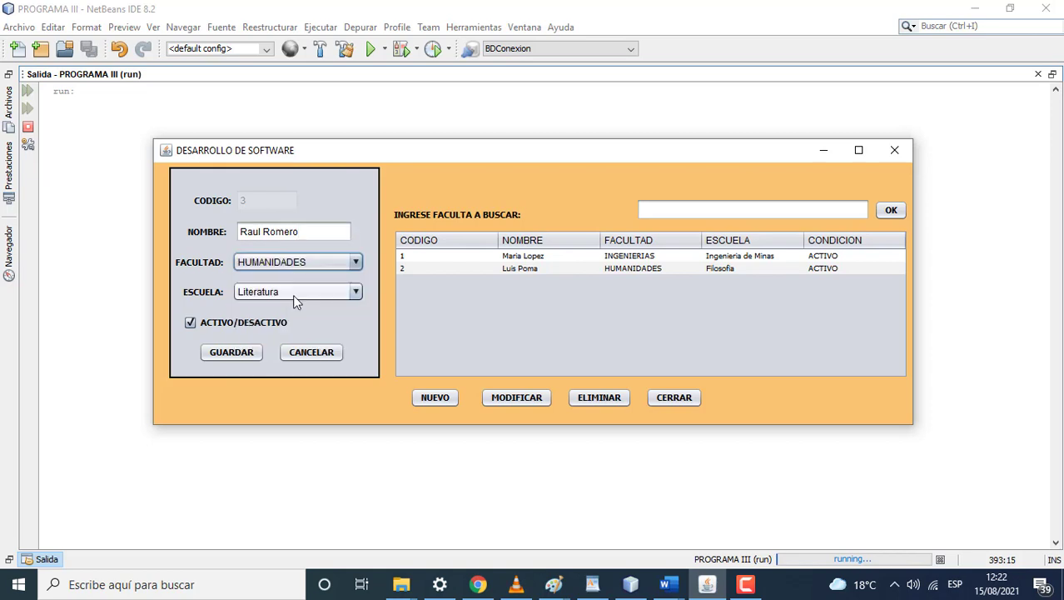
{"action": "left_click", "coordinate": [292, 294]}
{"action": "left_click", "coordinate": [279, 323]}
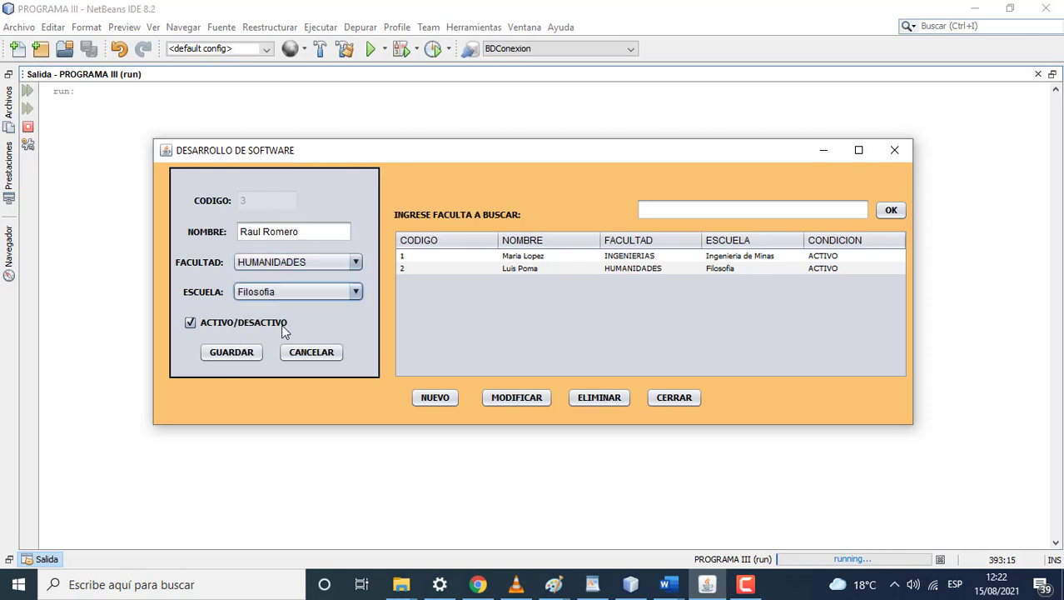
{"action": "left_click", "coordinate": [246, 351]}
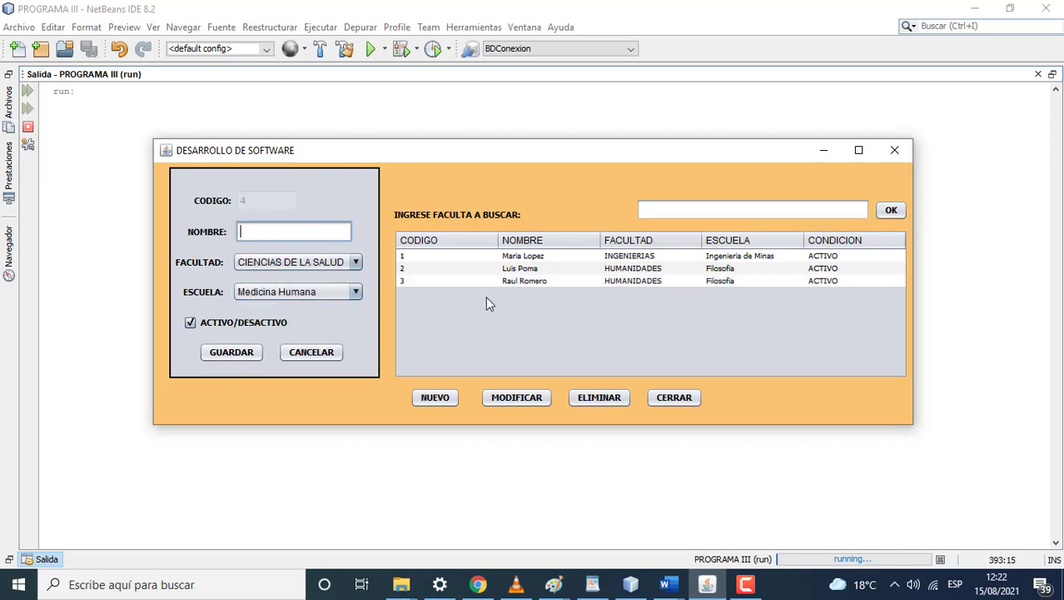
{"action": "left_click", "coordinate": [516, 284]}
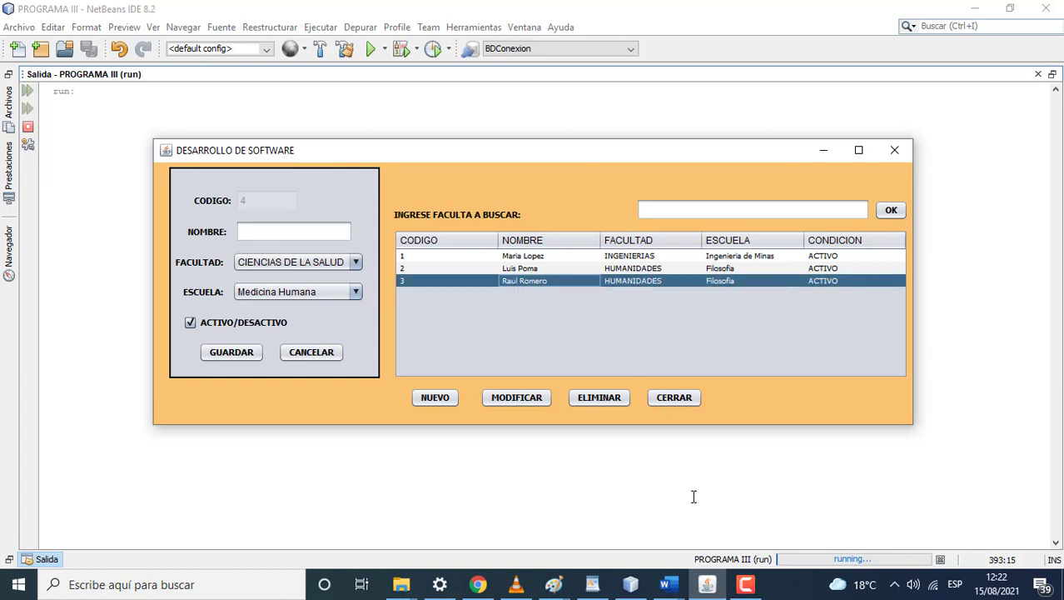
{"action": "left_click", "coordinate": [747, 585]}
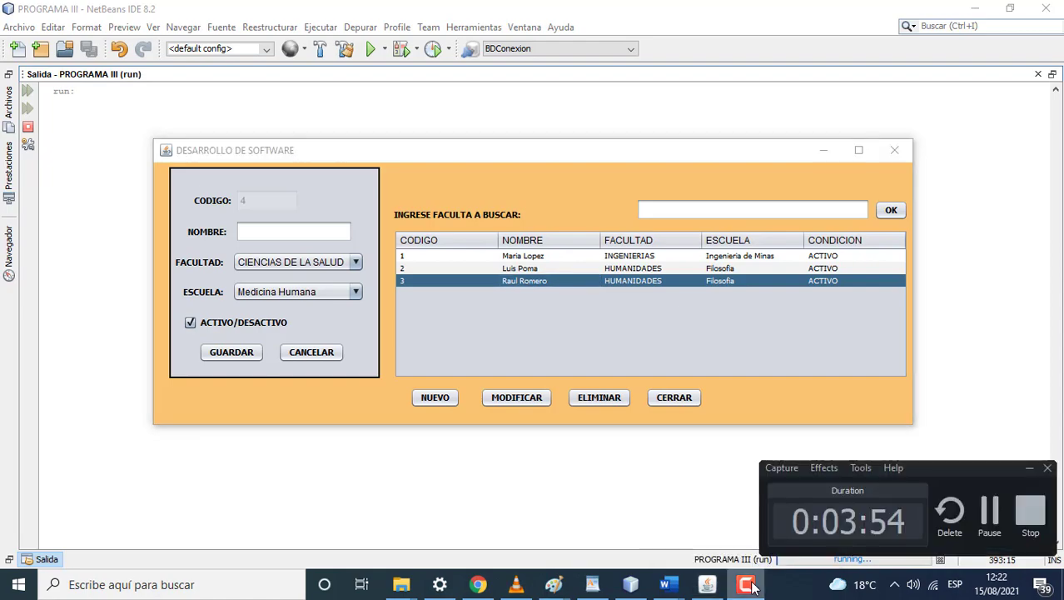